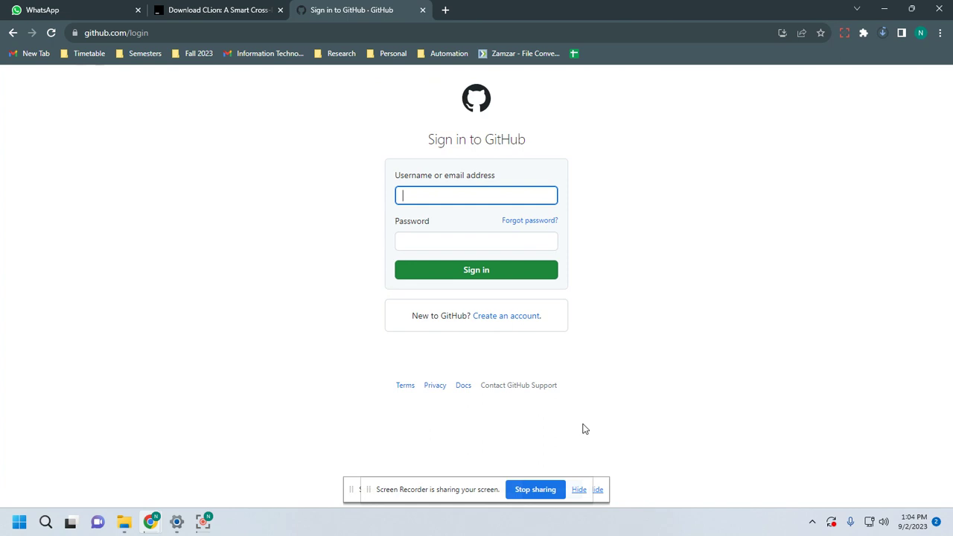
Sign in to GitHub using the saved autofill username and the account password
text(nadir.abbas)
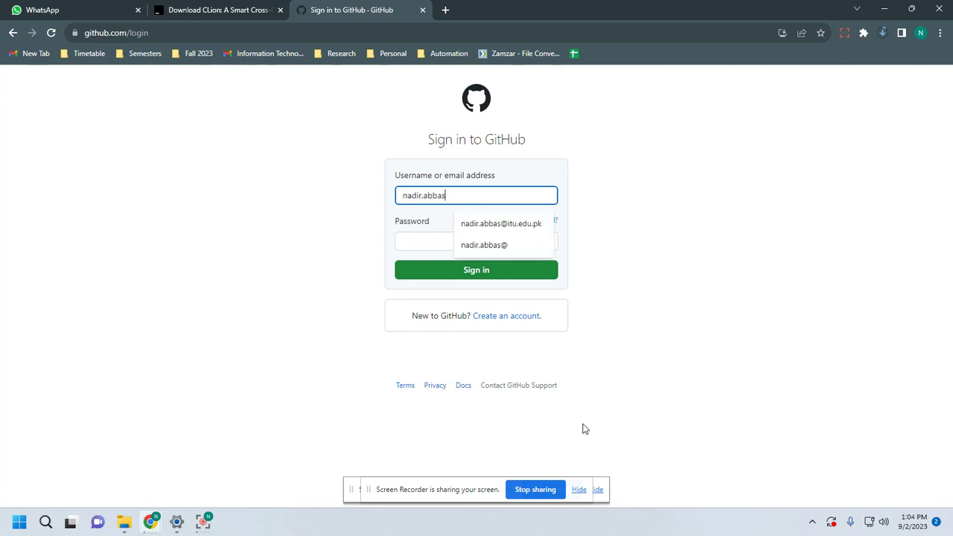
click(513, 223)
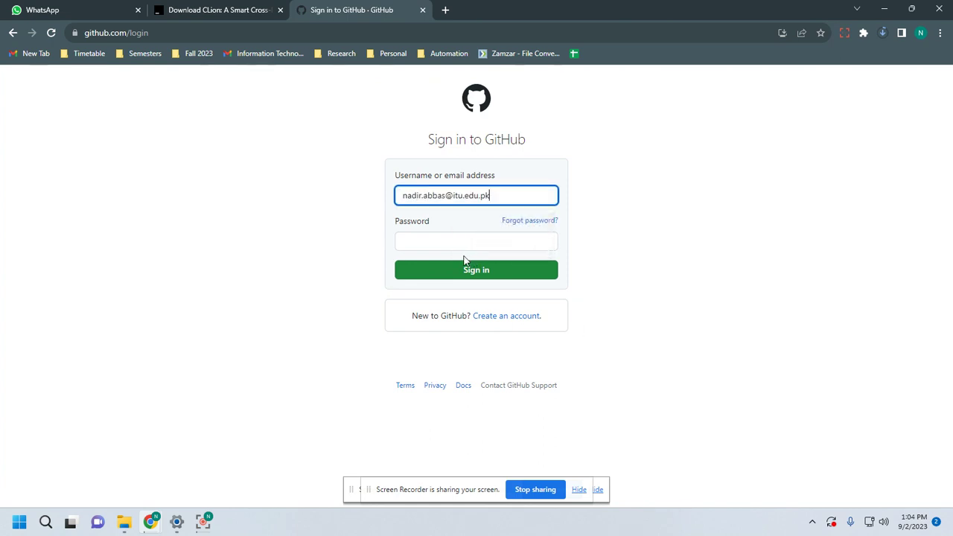
click(460, 244)
text(•)
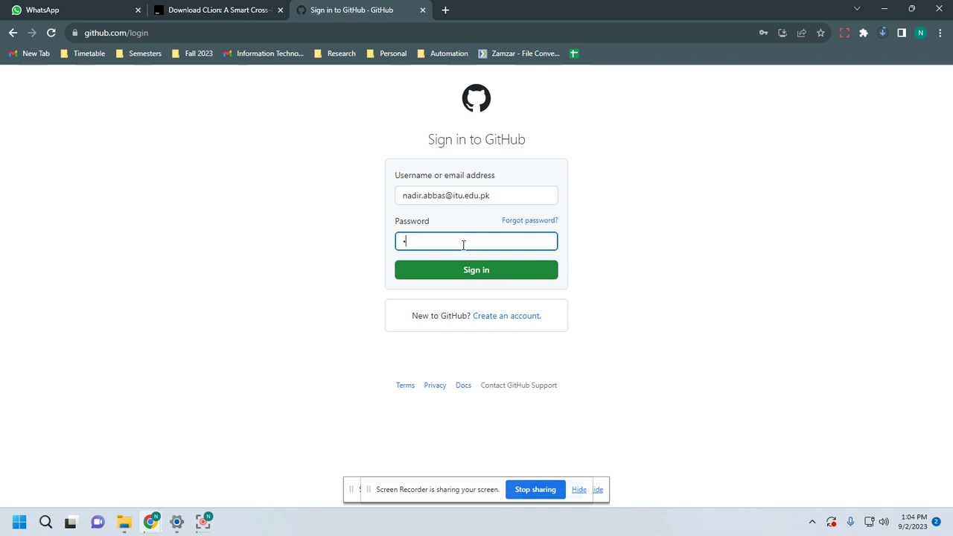
text(•)
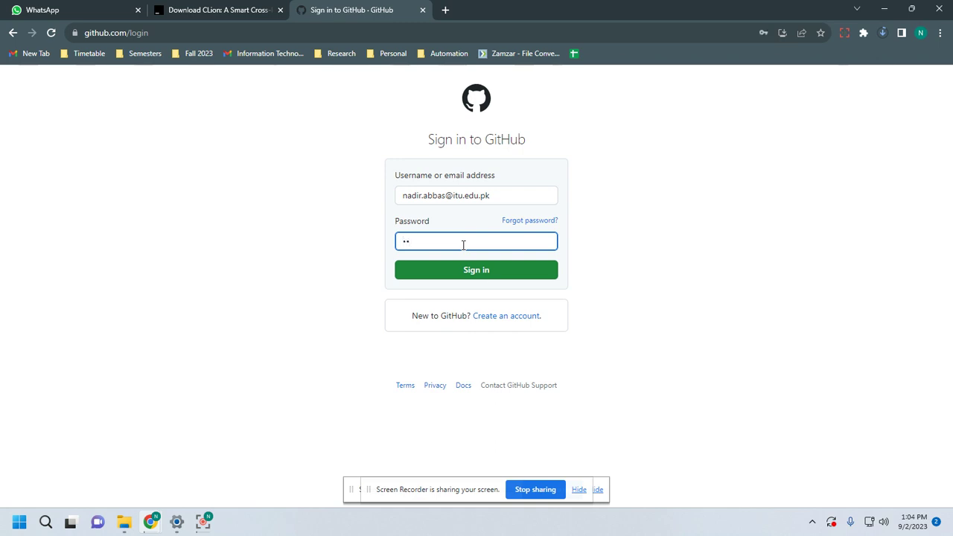
text(•••••••••)
key(Return)
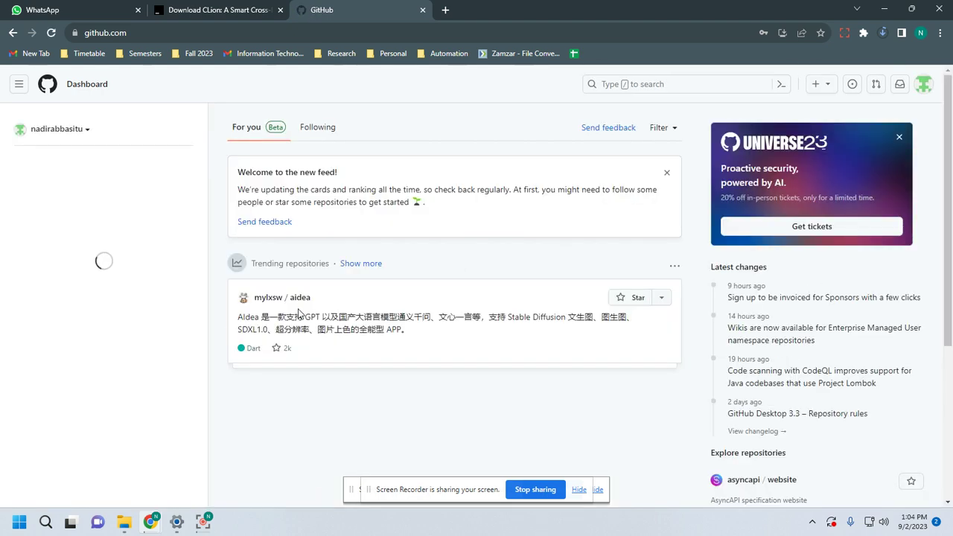
Switch the dashboard to ITU-Lahore-CFP and start a new repository from its Repositories page
click(77, 131)
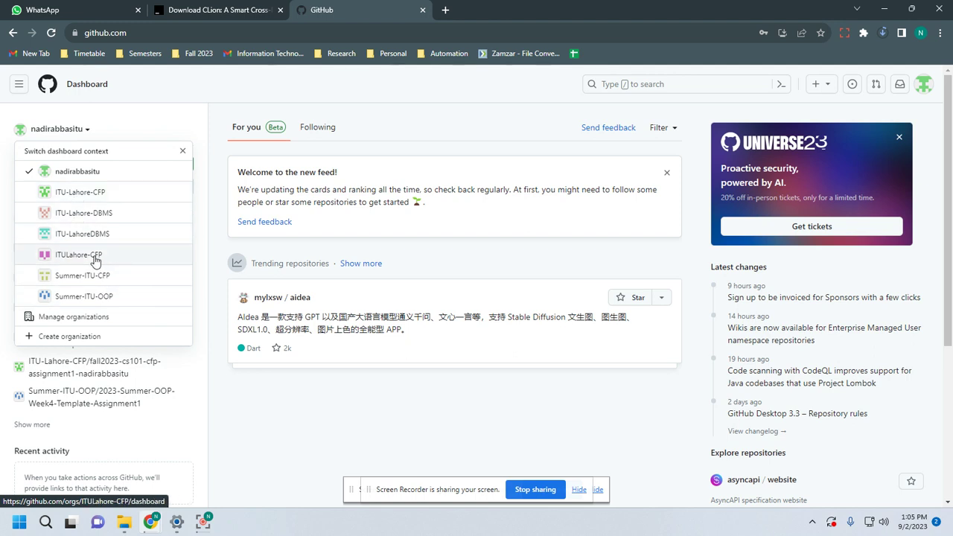
click(91, 195)
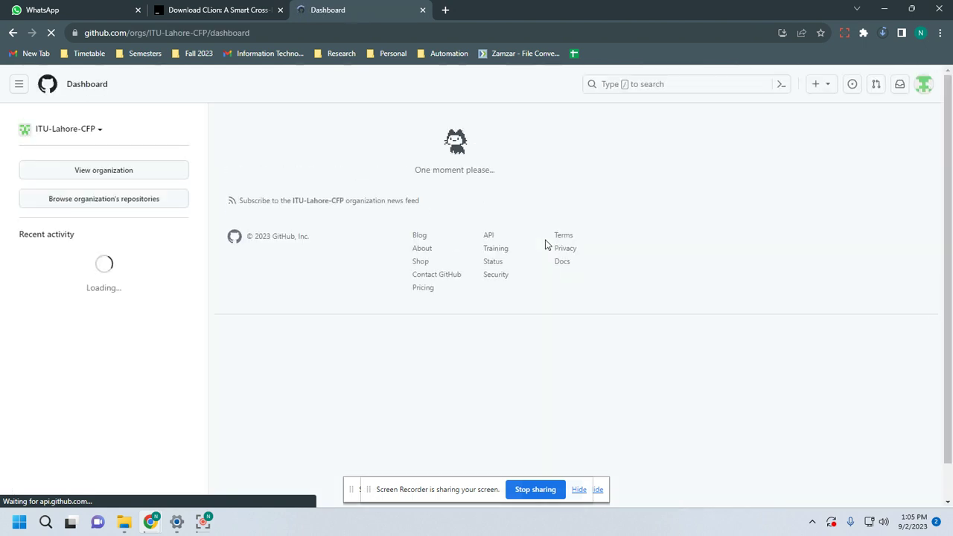
click(101, 175)
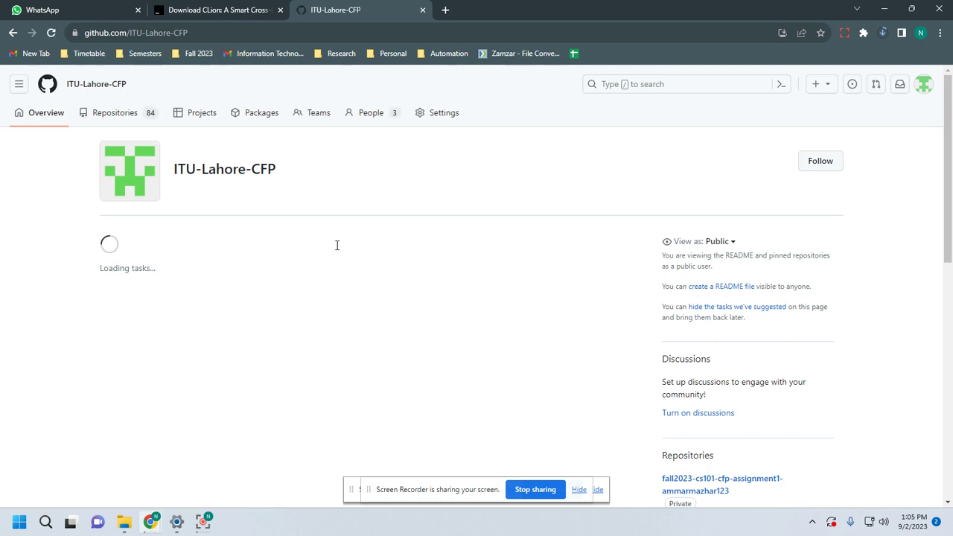
click(117, 121)
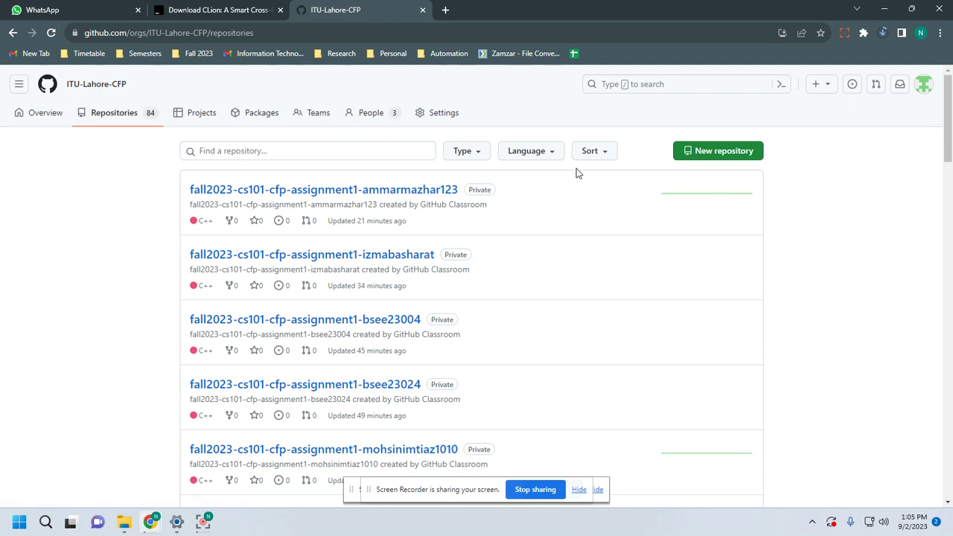
click(723, 158)
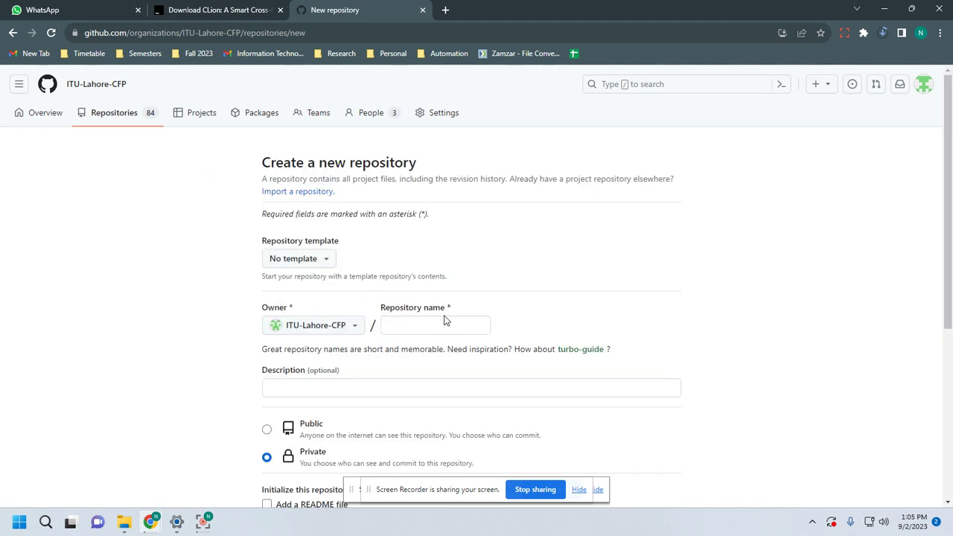
Name the repository Fall2023-CE-CFP-Assignment2-Template, keep it Private, and create it
click(417, 327)
text(Fall)
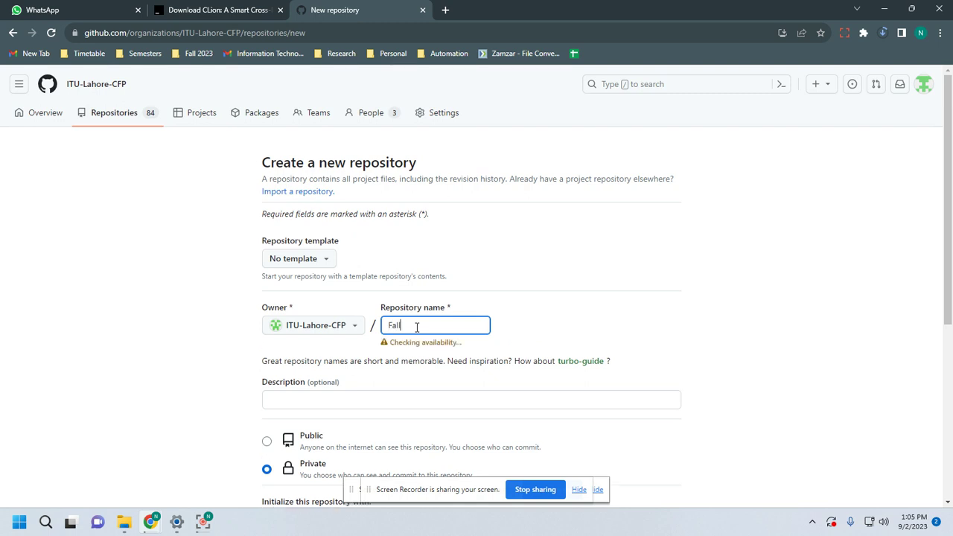
text(2023-)
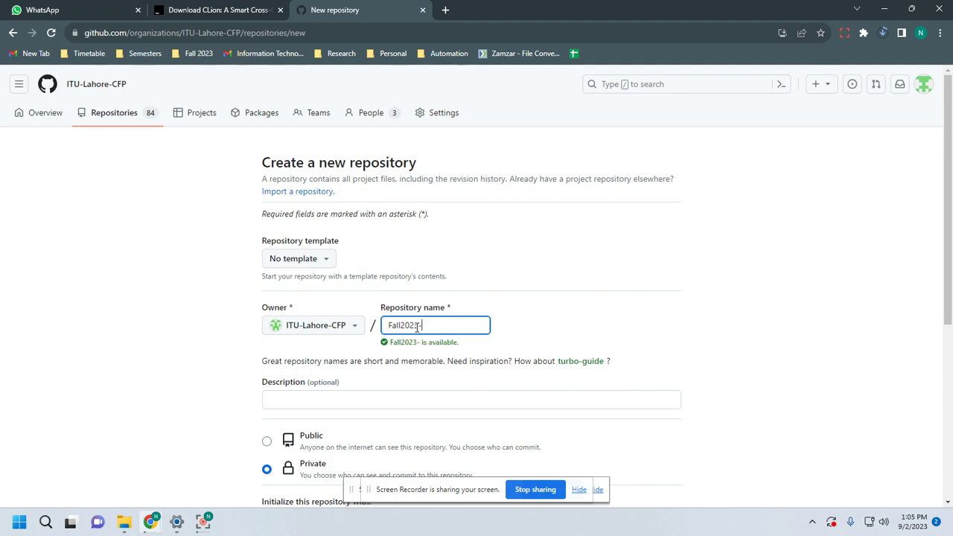
text(CF)
text(-CFP)
text(-A)
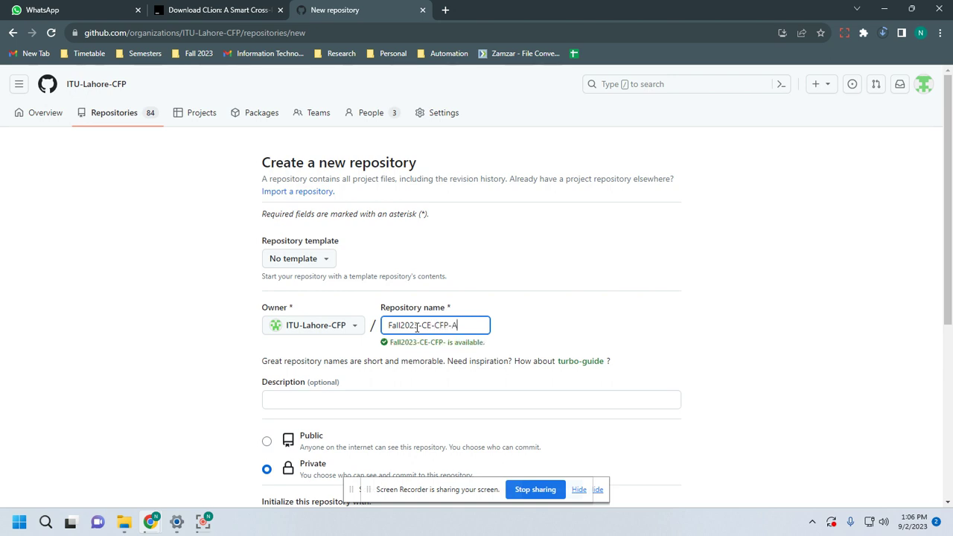
text(ssignment2)
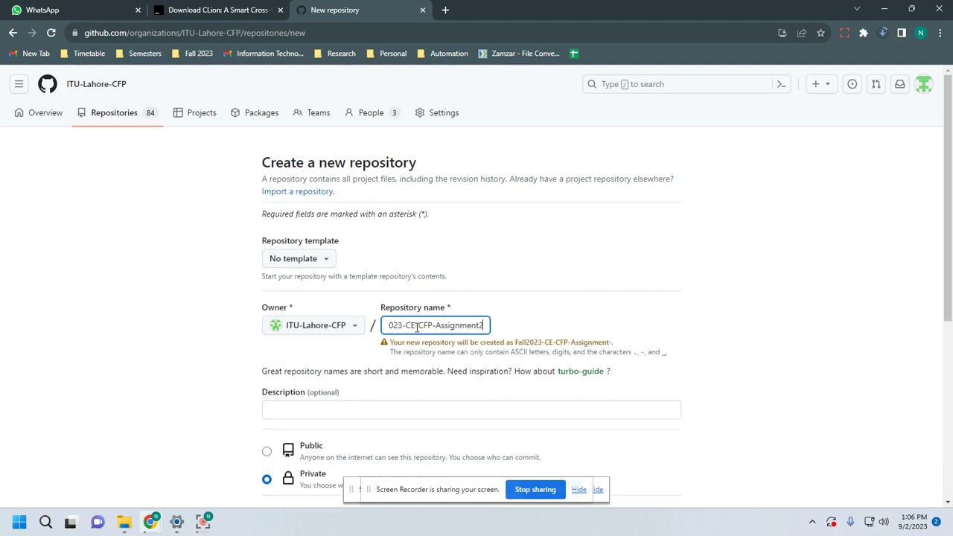
text(-Template)
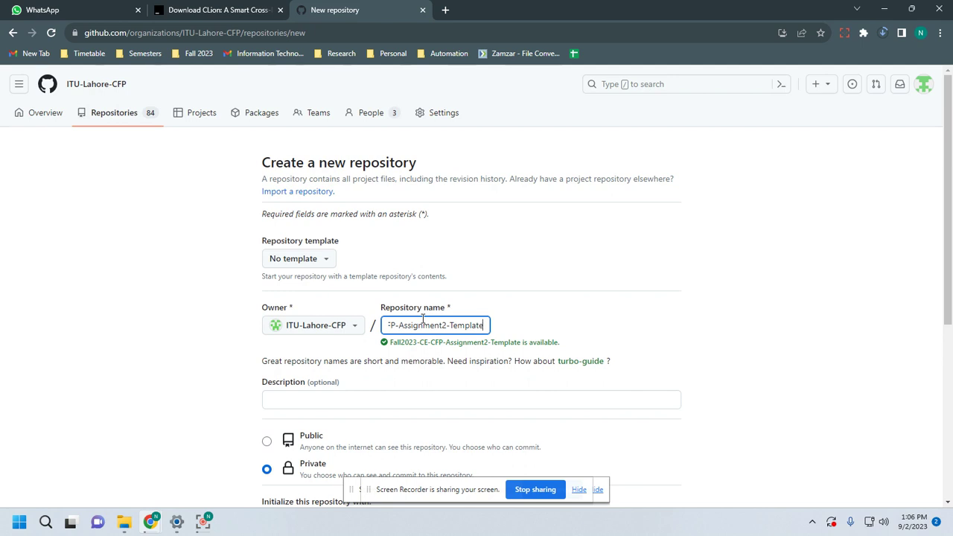
drag(451, 325, 374, 328)
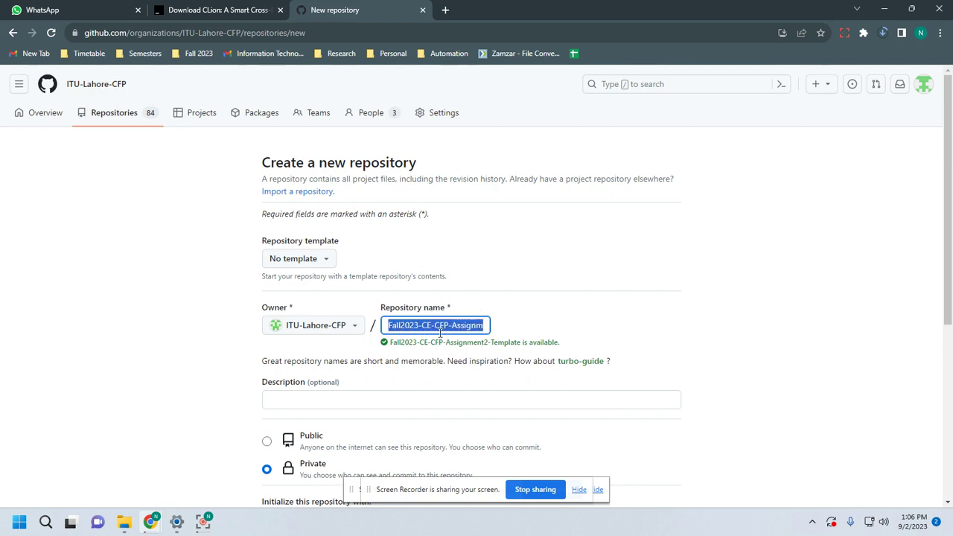
click(468, 325)
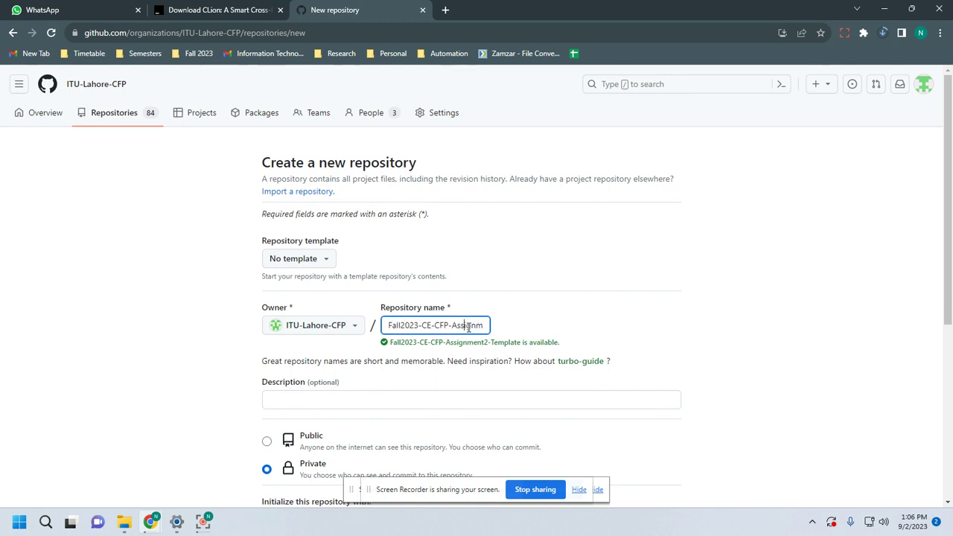
triple_click(391, 328)
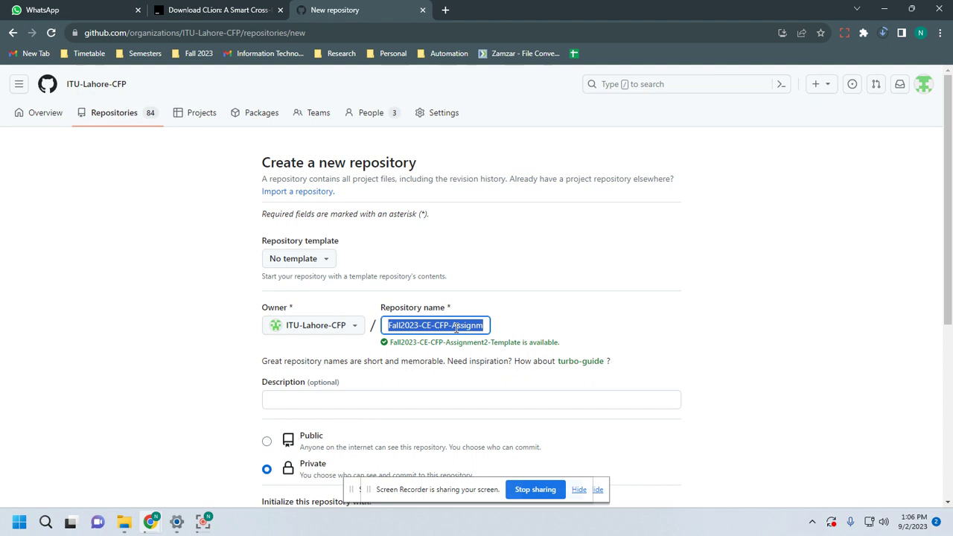
scroll(660, 396, down, 4)
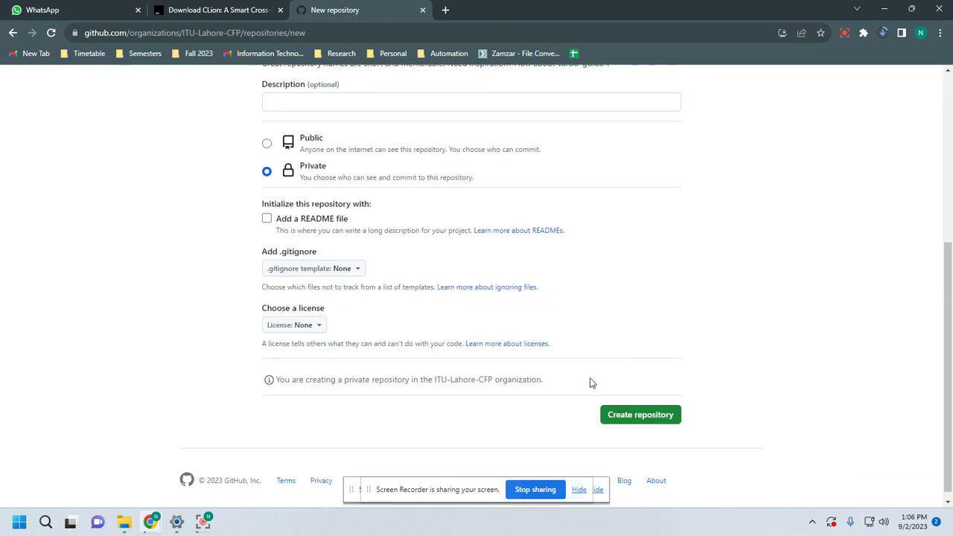
click(624, 415)
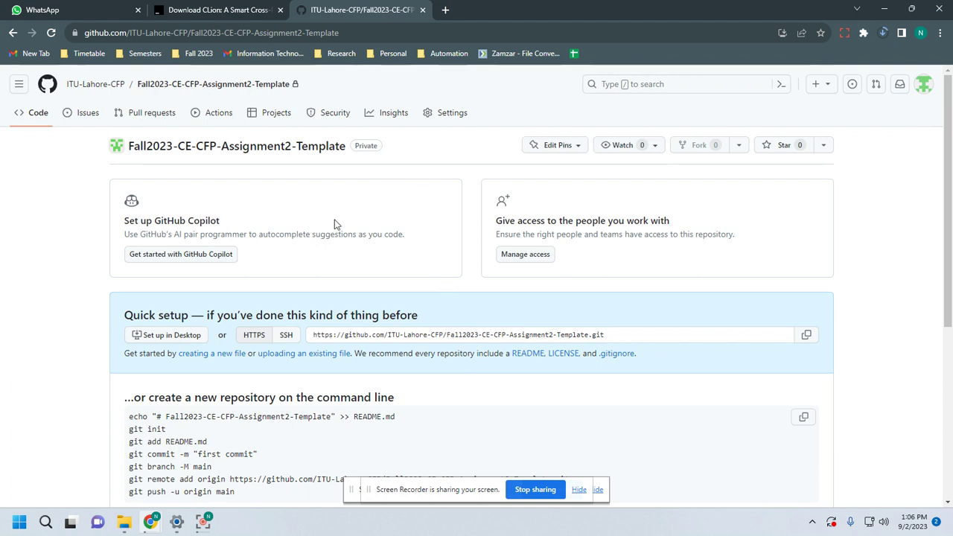
Go to the repository's upload page via the 'uploading an existing file' link
click(290, 360)
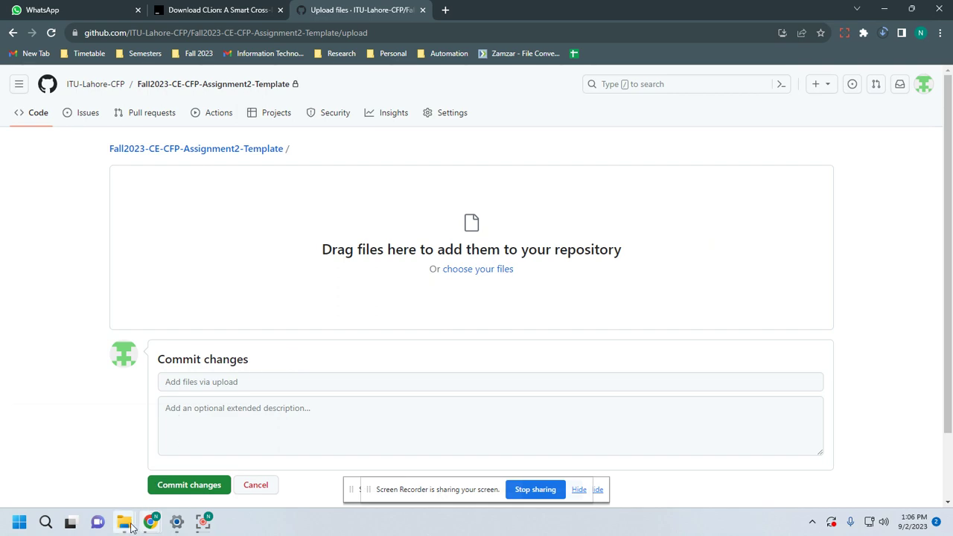
In File Explorer, browse Fall 2023 > Sample Assignment > Assignment 1 and select all its files
mouse_move(123, 521)
click(88, 458)
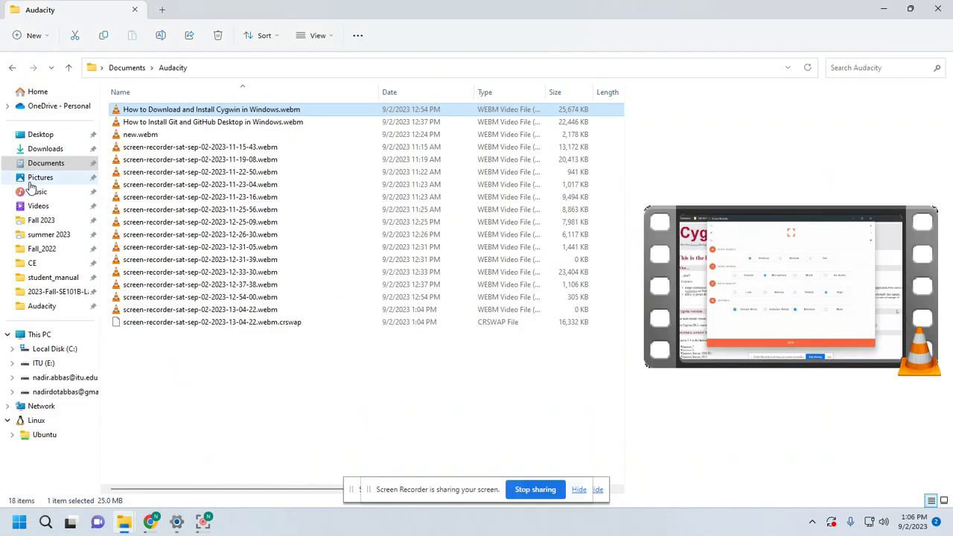
click(41, 221)
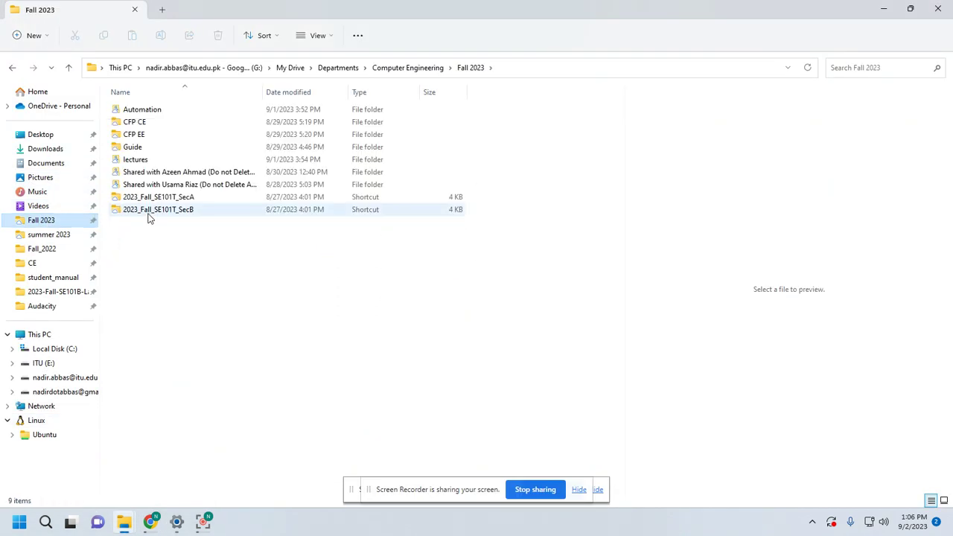
double_click(142, 176)
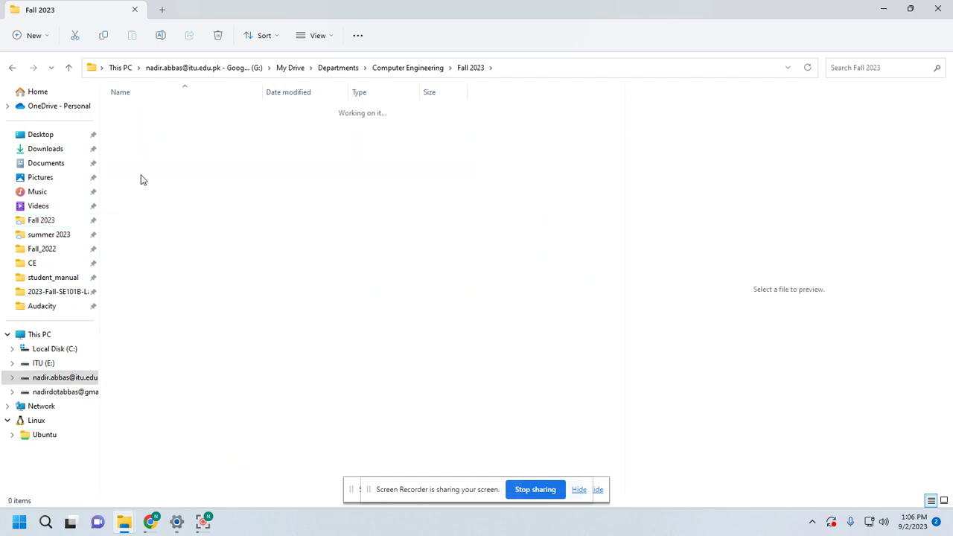
double_click(142, 148)
click(141, 112)
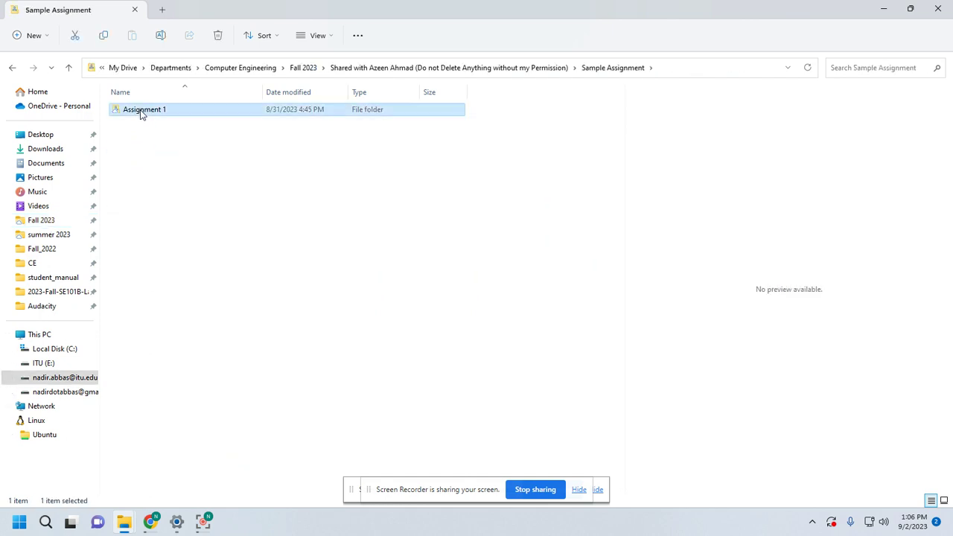
double_click(142, 111)
drag(139, 265, 145, 108)
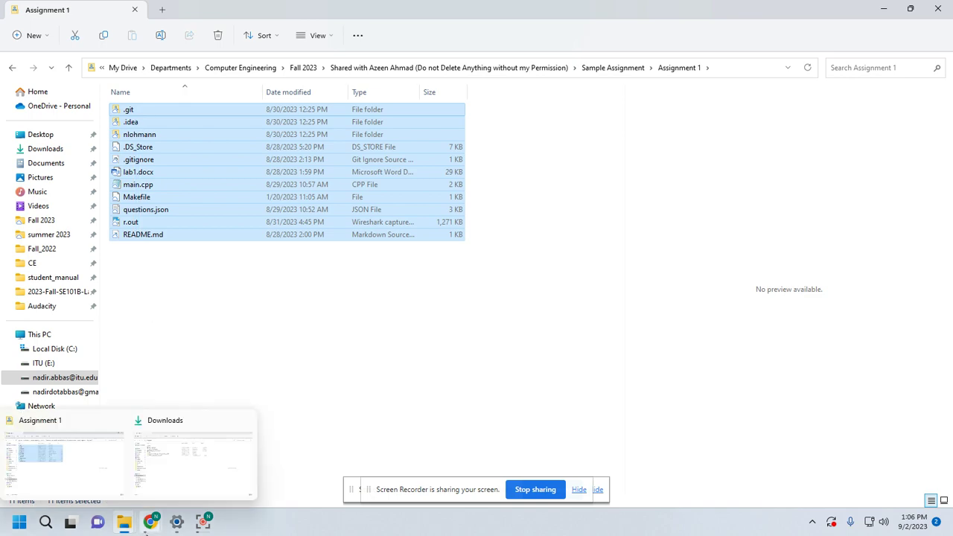
Bring up the GitHub upload page, then the Assignment 1 folder window in front of it
mouse_move(149, 522)
click(86, 480)
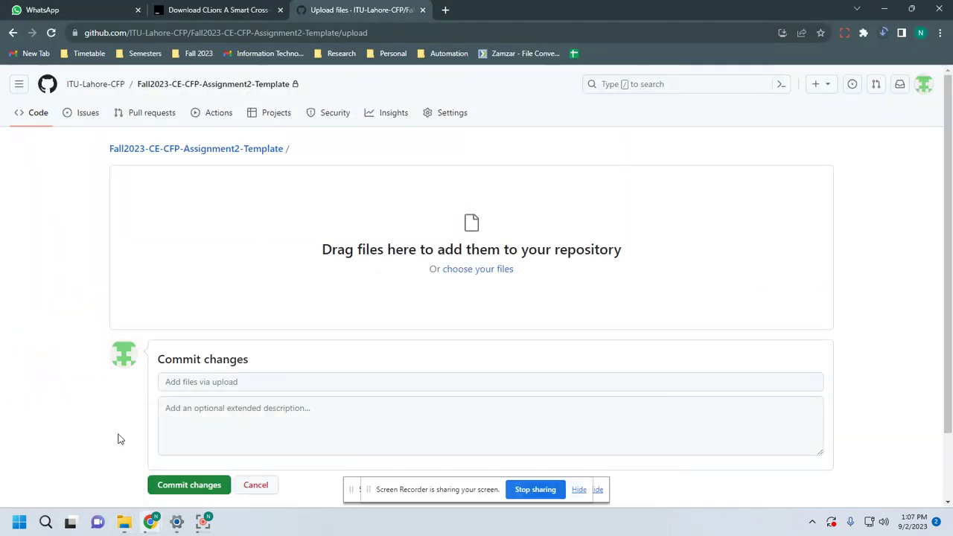
mouse_move(125, 522)
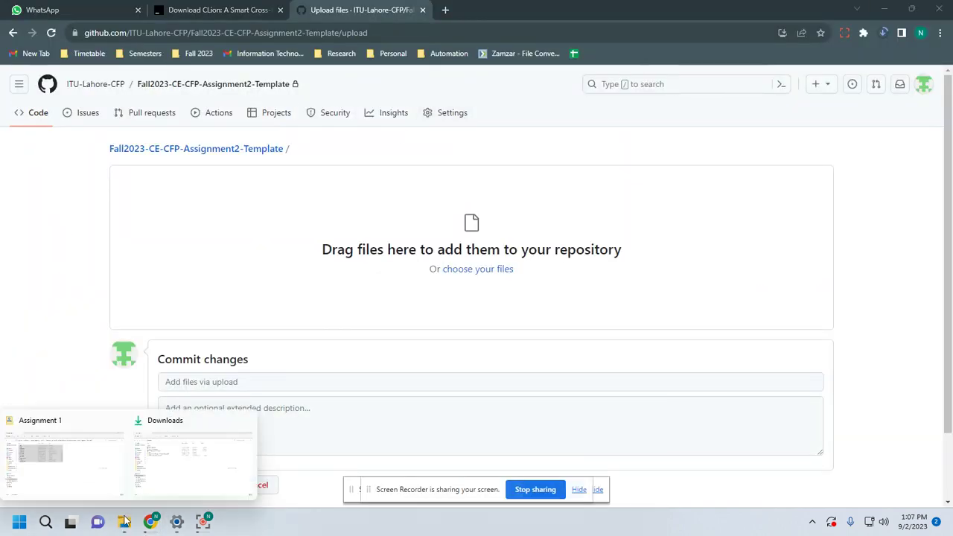
click(63, 457)
Drop the nine Assignment 1 files, including nlohmann, onto the upload area and commit them
drag(131, 110, 323, 224)
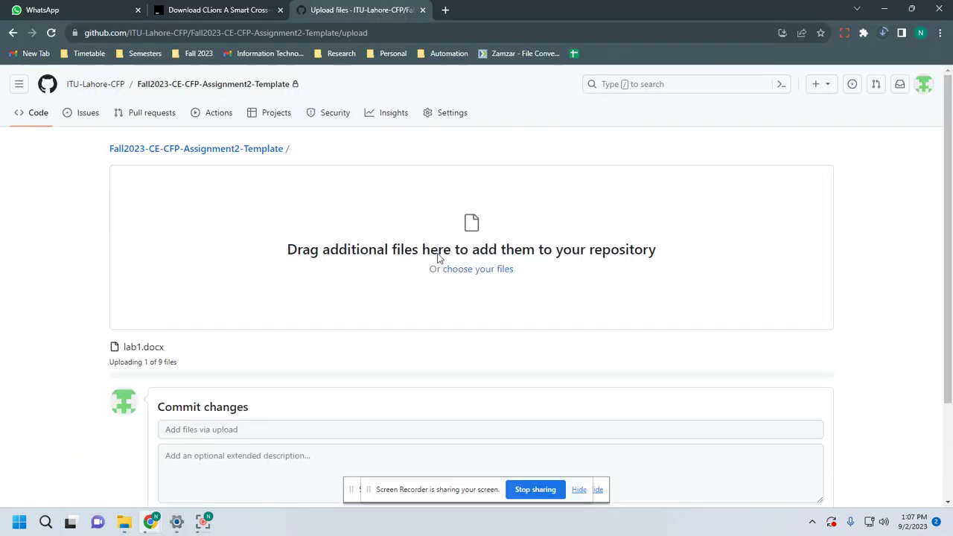
scroll(216, 300, down, 1)
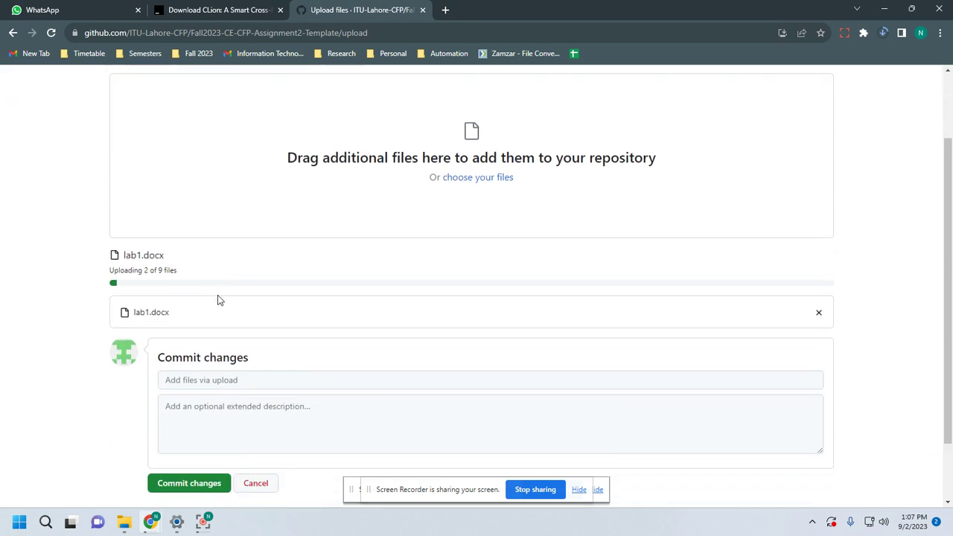
scroll(218, 298, down, 1)
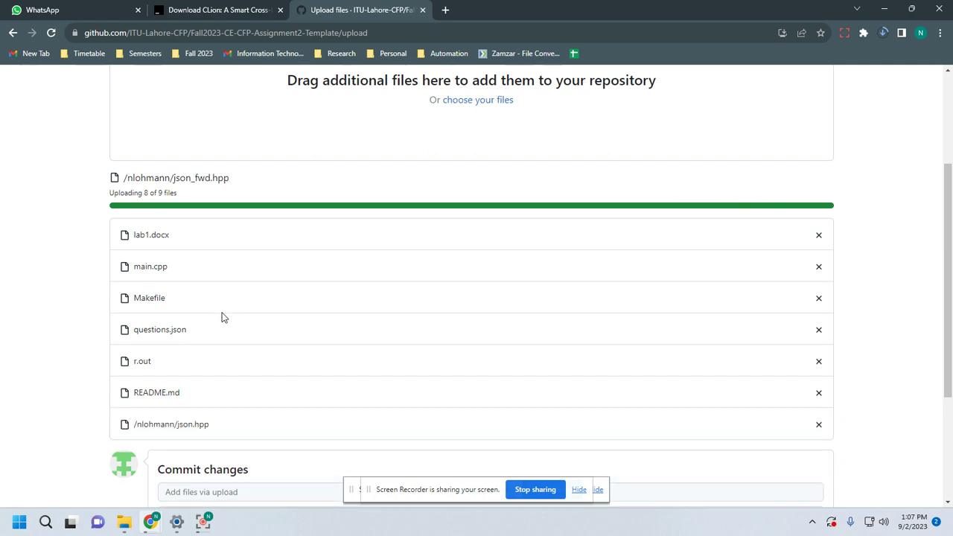
scroll(221, 318, down, 3)
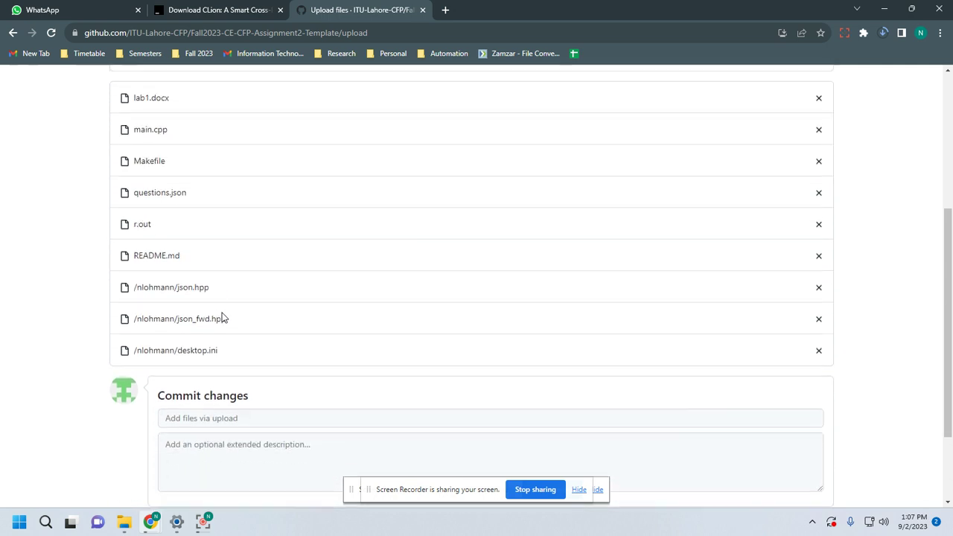
scroll(221, 318, up, 2)
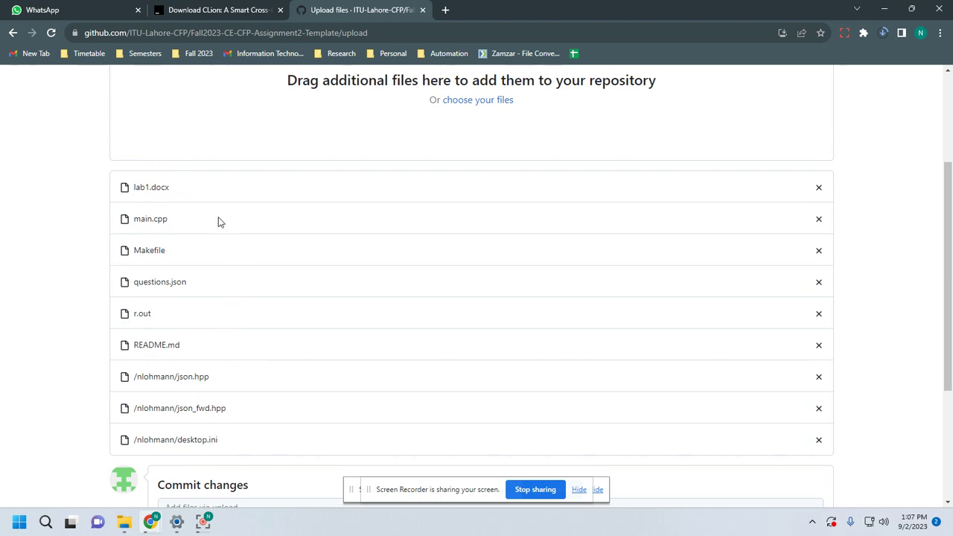
scroll(247, 264, down, 3)
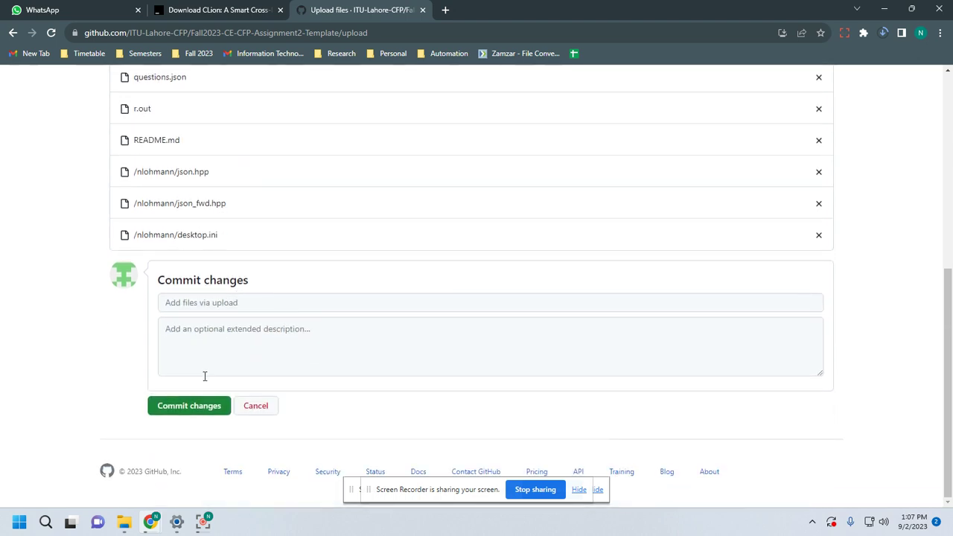
click(186, 411)
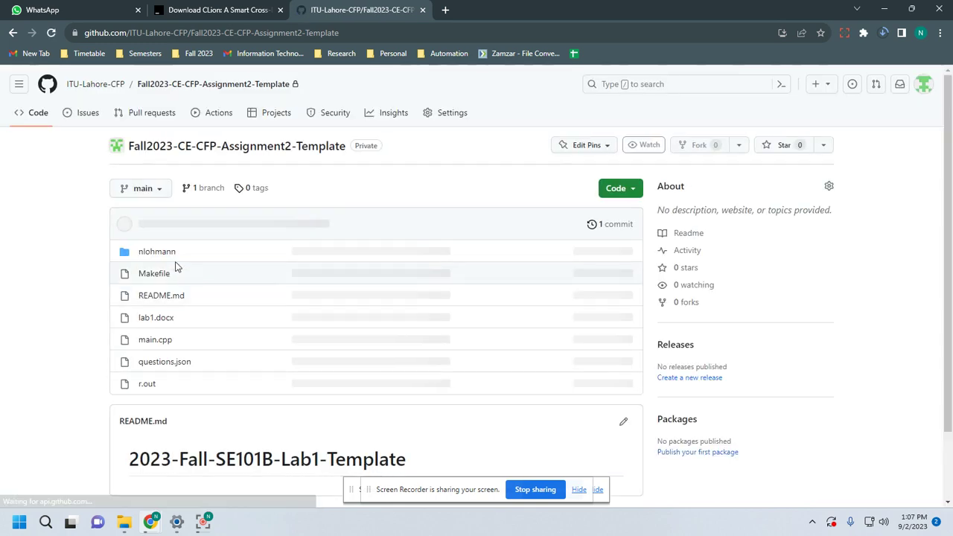
Review the README's 2023-Fall-SE101B-Lab1-Template heading in the editor, then cancel the edit unchanged
scroll(292, 365, down, 1)
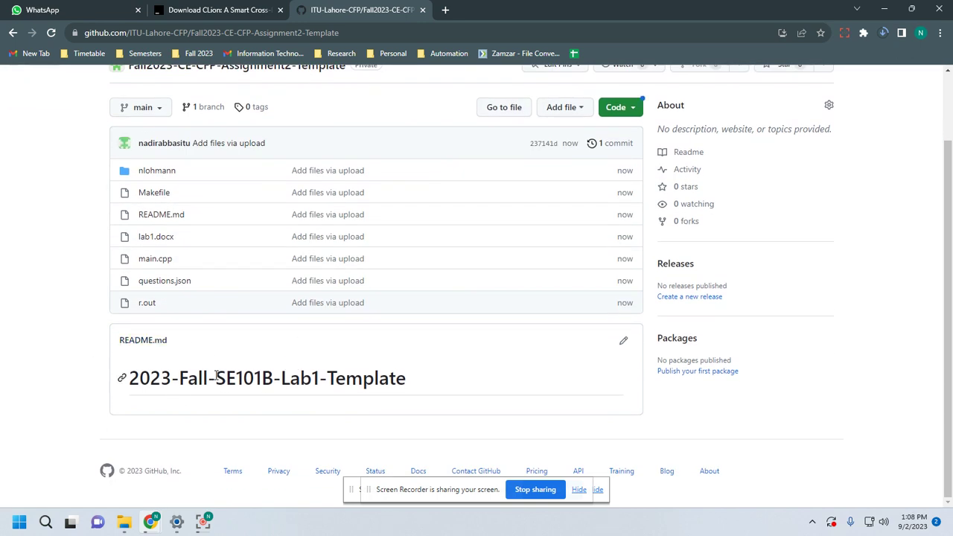
drag(215, 377, 326, 378)
click(409, 382)
drag(409, 383, 129, 376)
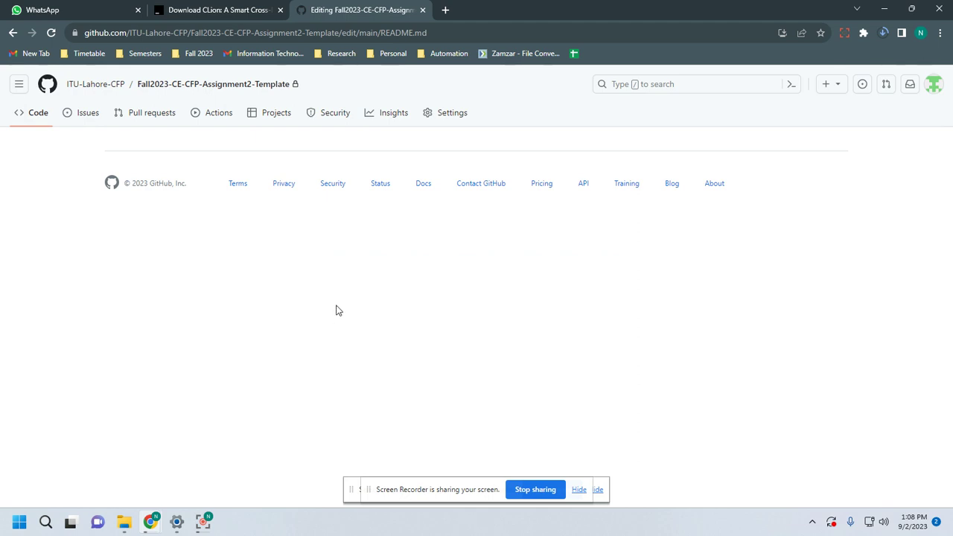
click(51, 35)
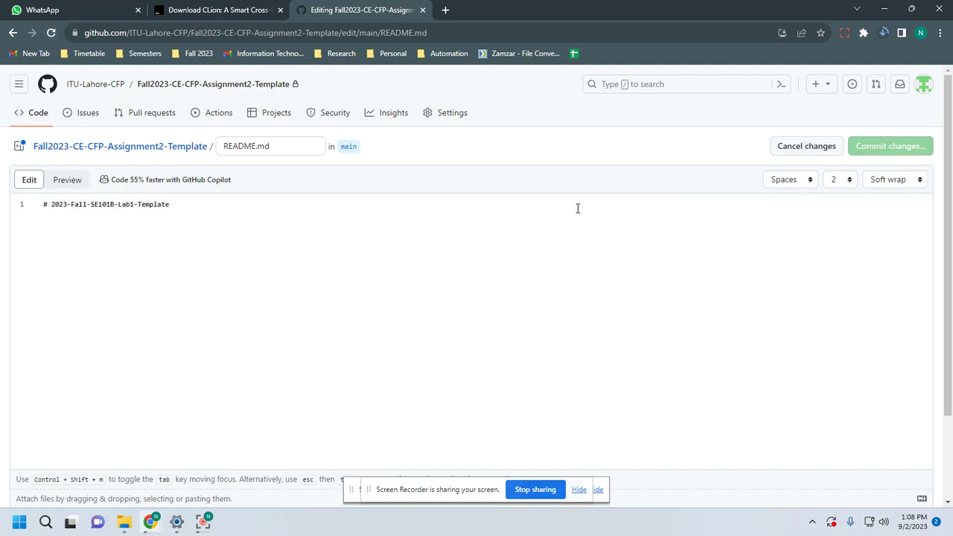
click(816, 147)
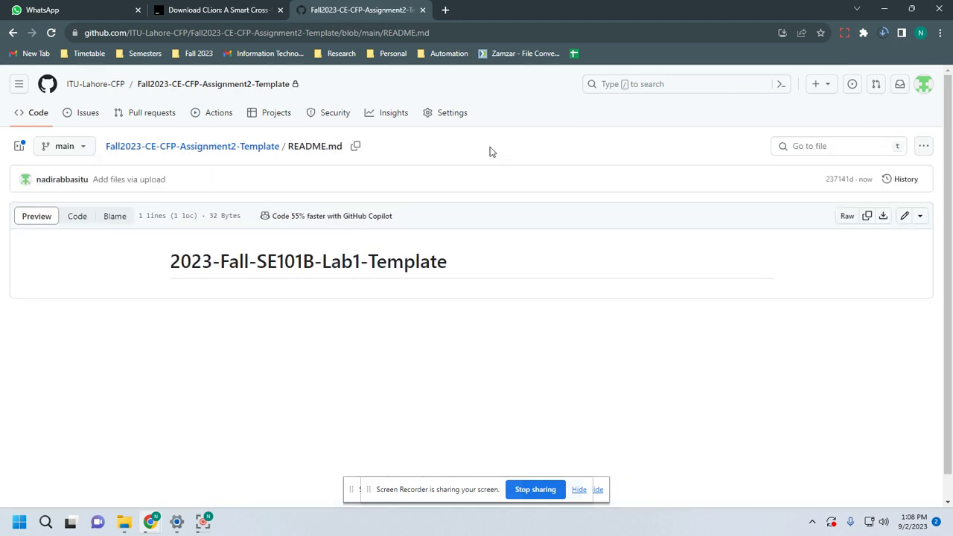
click(447, 119)
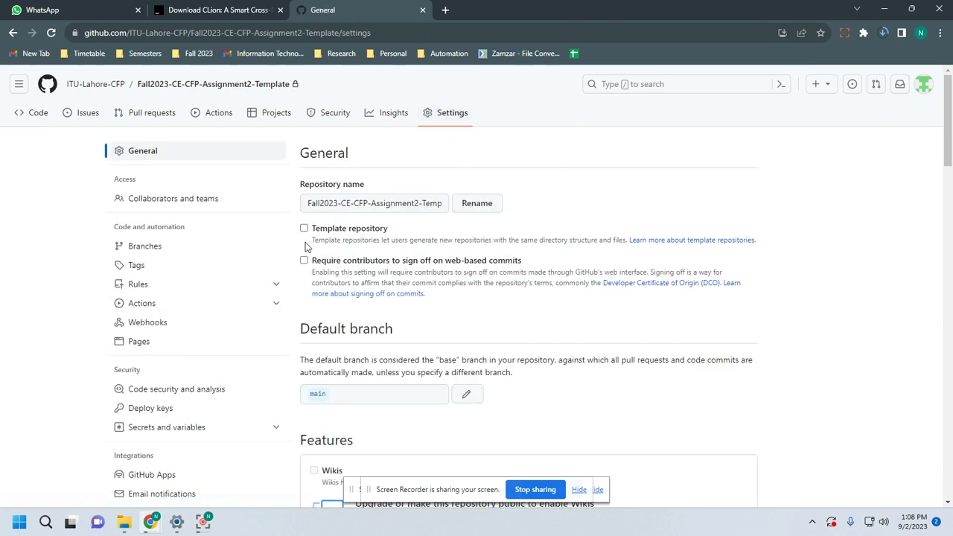
Tick 'Template repository' in General settings and switch to a new blank browser tab
click(320, 227)
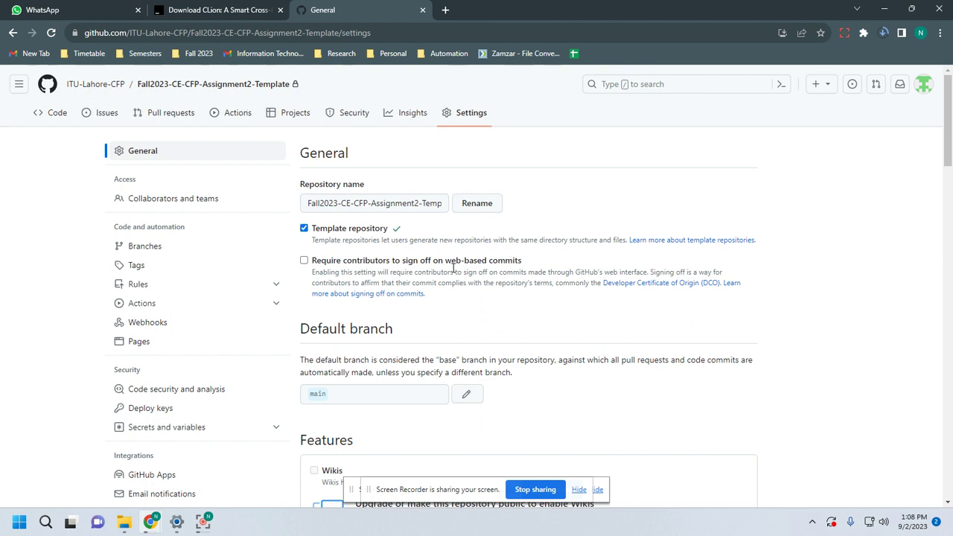
click(445, 10)
click(391, 9)
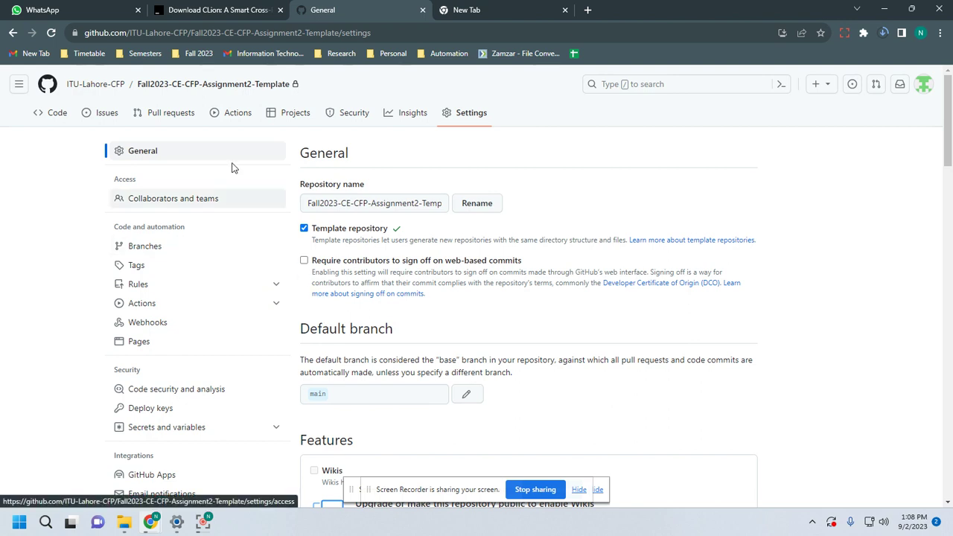
drag(130, 32, 191, 33)
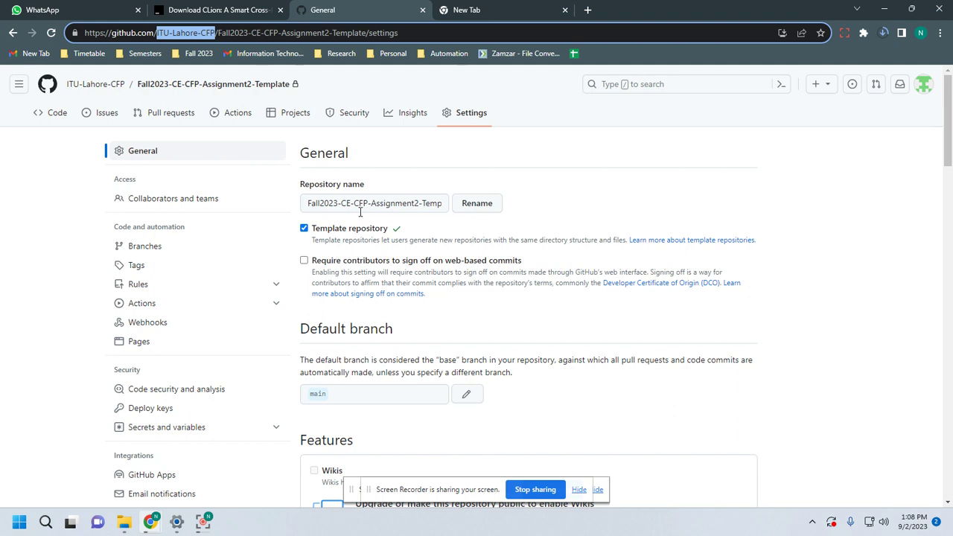
click(481, 9)
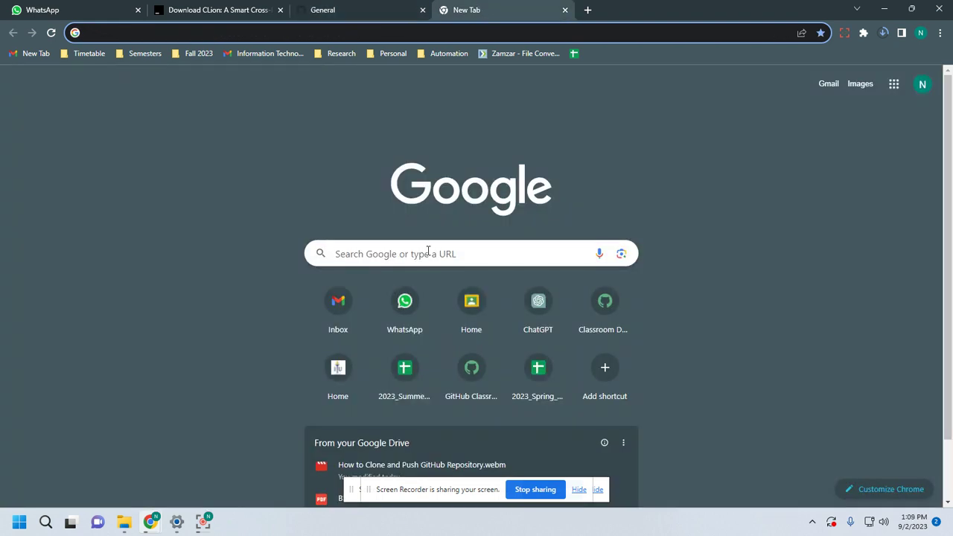
Go to classroom.github.com in the new tab
text(clas)
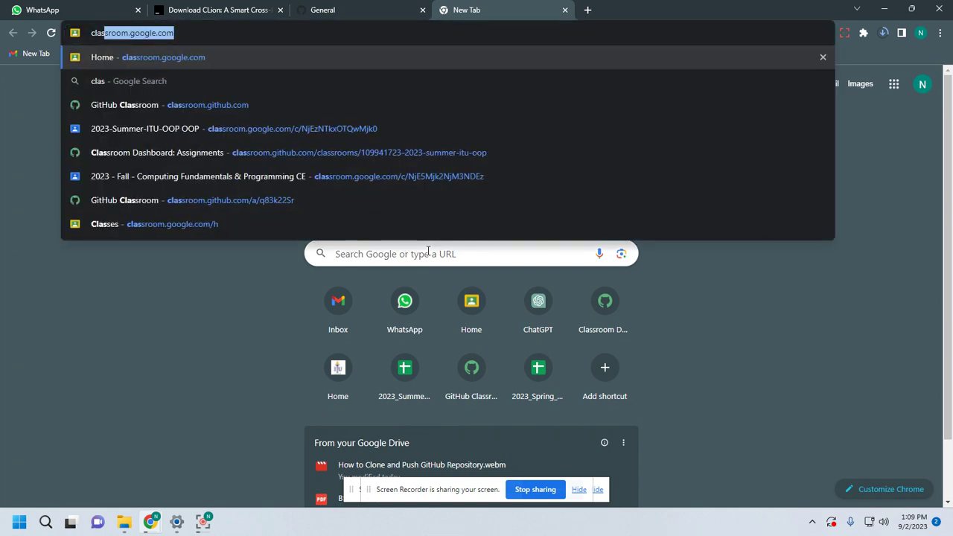
text(sroom)
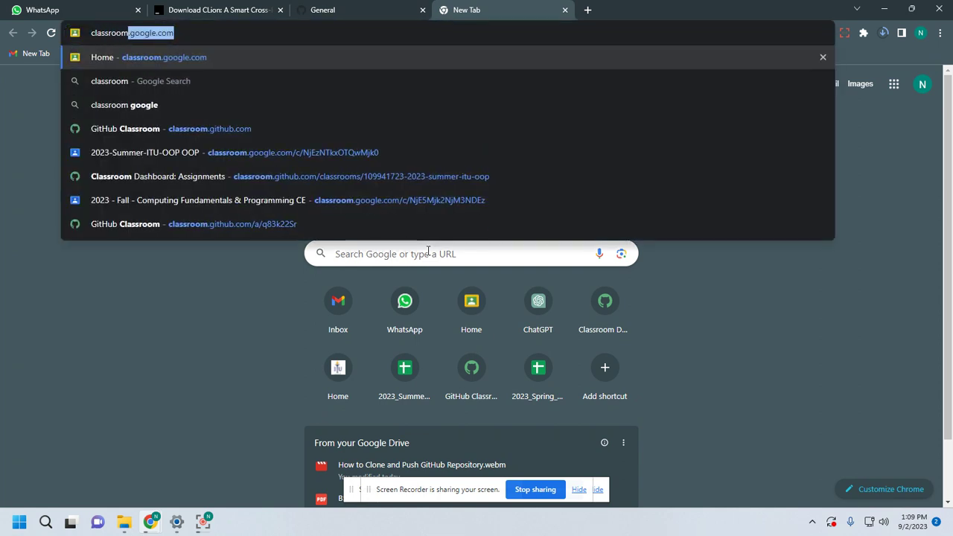
text(.github.com)
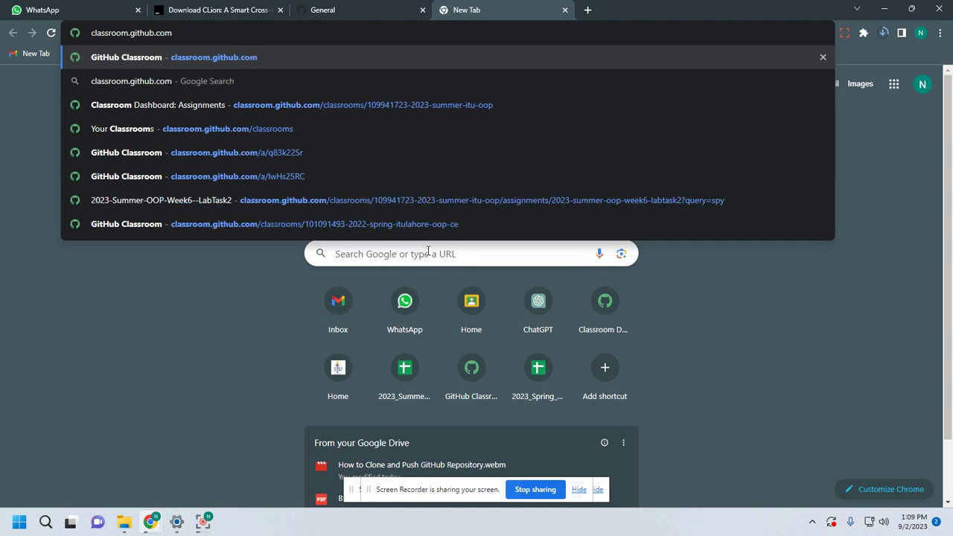
key(Return)
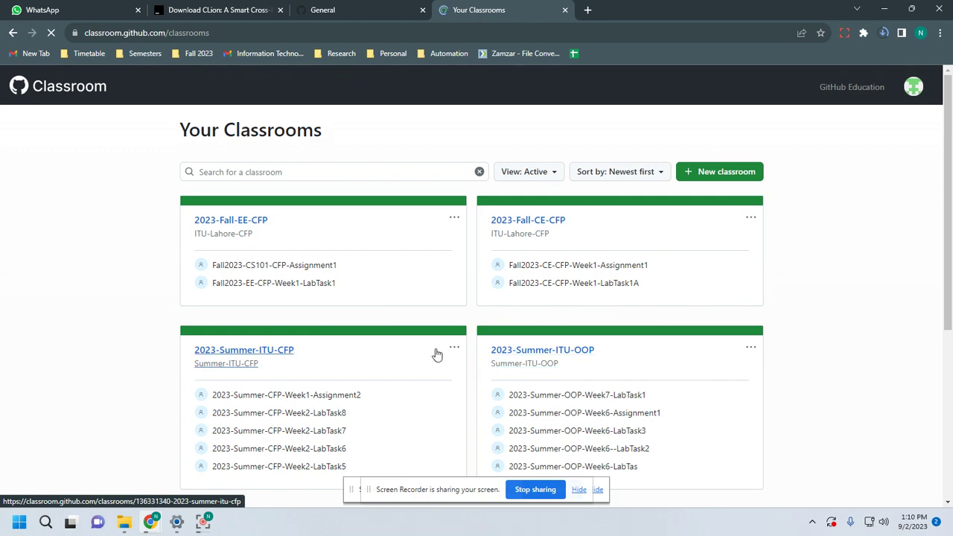
Open the 2023-Fall-EE-CFP classroom and start a new assignment
scroll(428, 357, down, 4)
scroll(428, 357, up, 4)
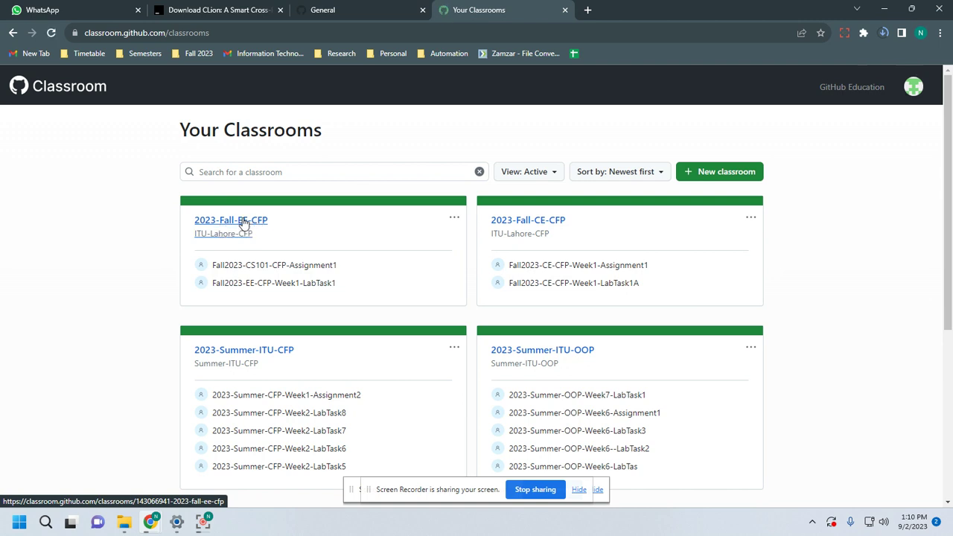
click(245, 223)
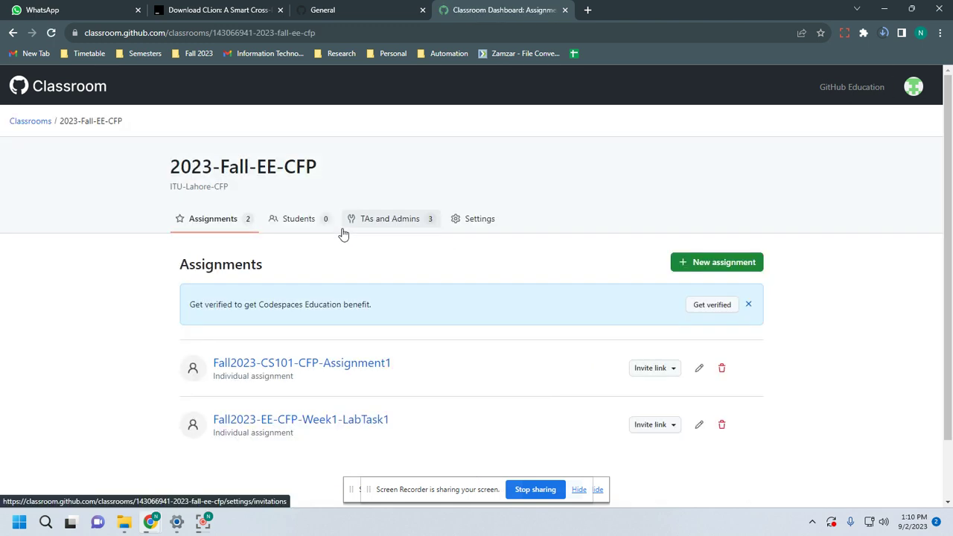
click(700, 265)
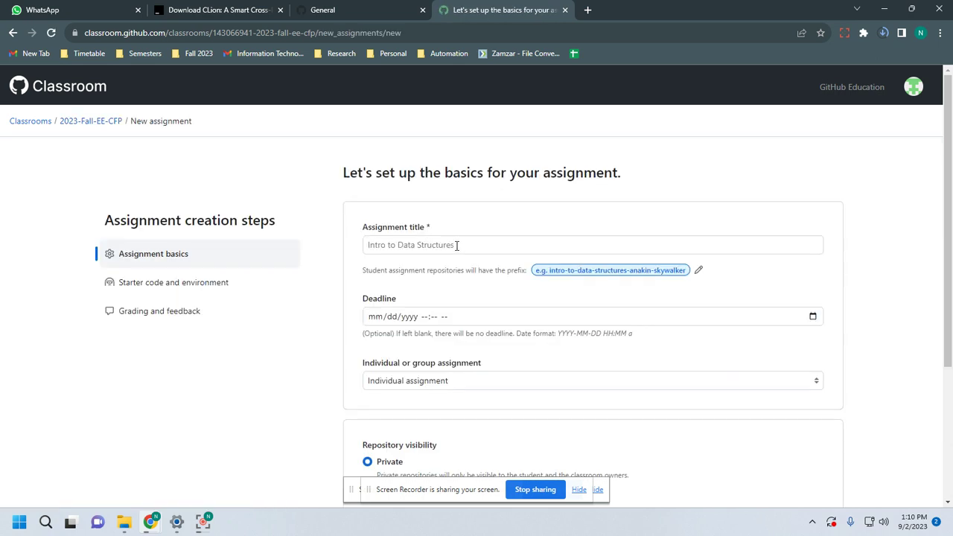
click(457, 245)
Copy the repository name into the assignment title and trim '-Template' to get Fall2023-CE-CFP-Assignment2
click(342, 10)
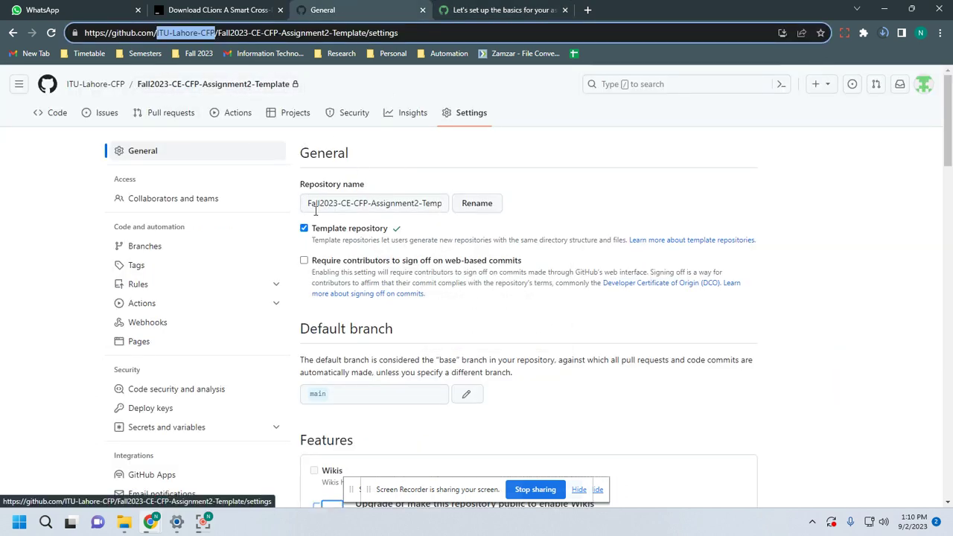
drag(312, 207, 462, 205)
right_click(409, 203)
click(428, 251)
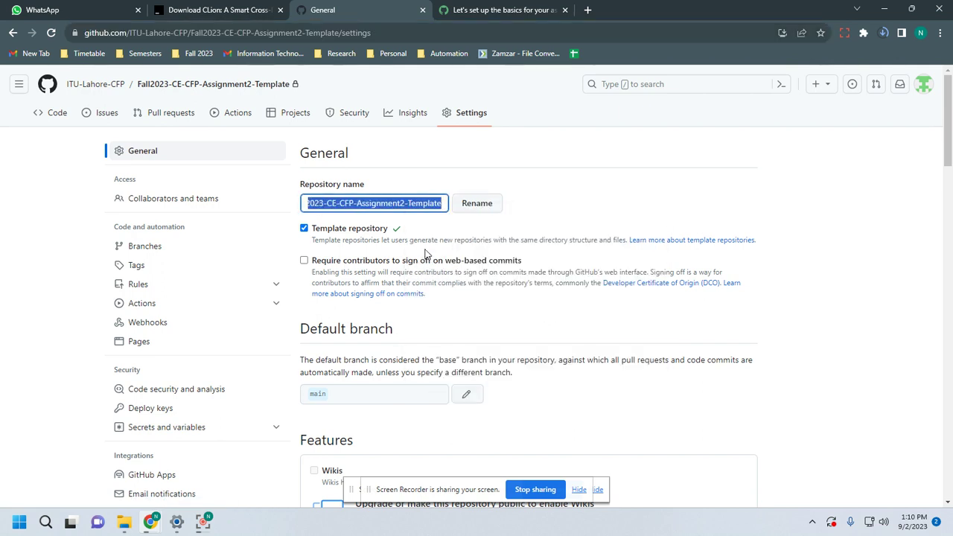
click(491, 7)
right_click(426, 245)
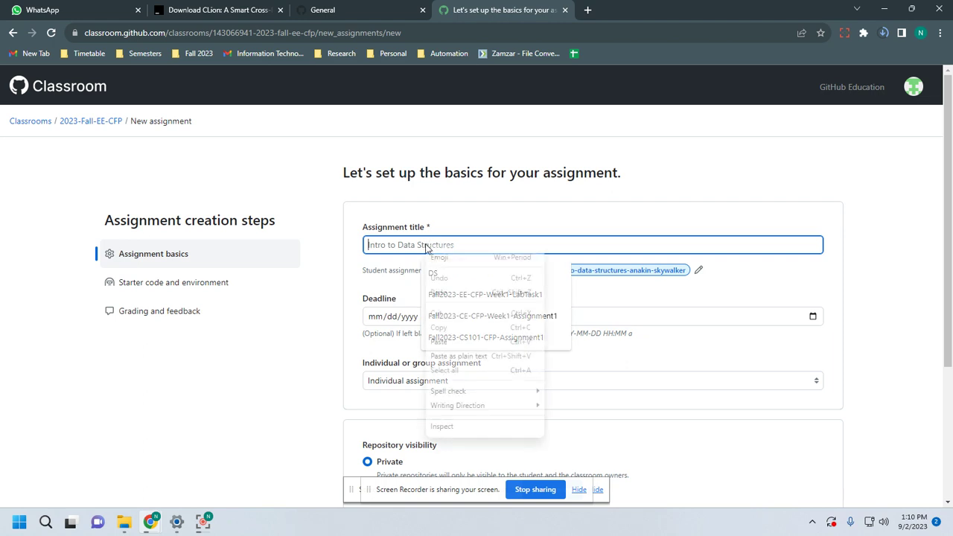
click(438, 341)
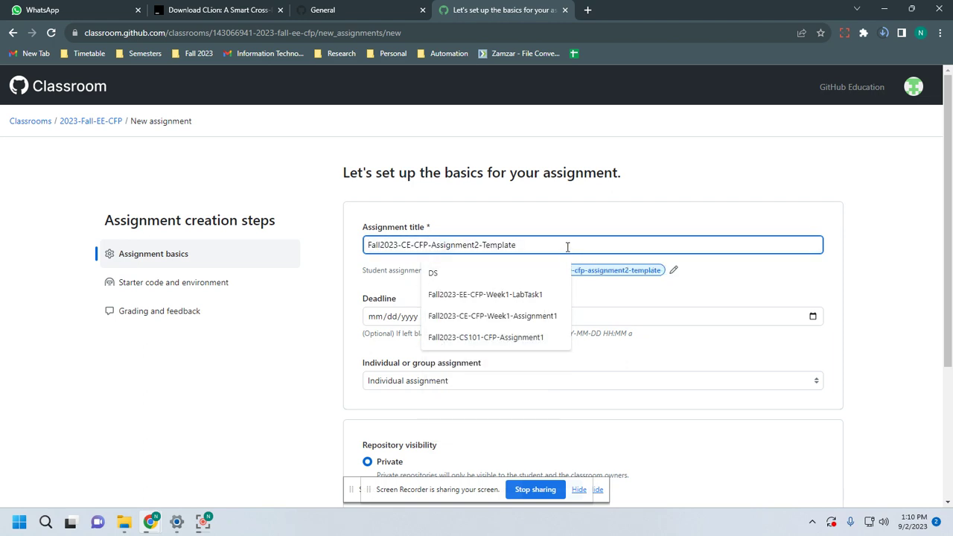
click(576, 247)
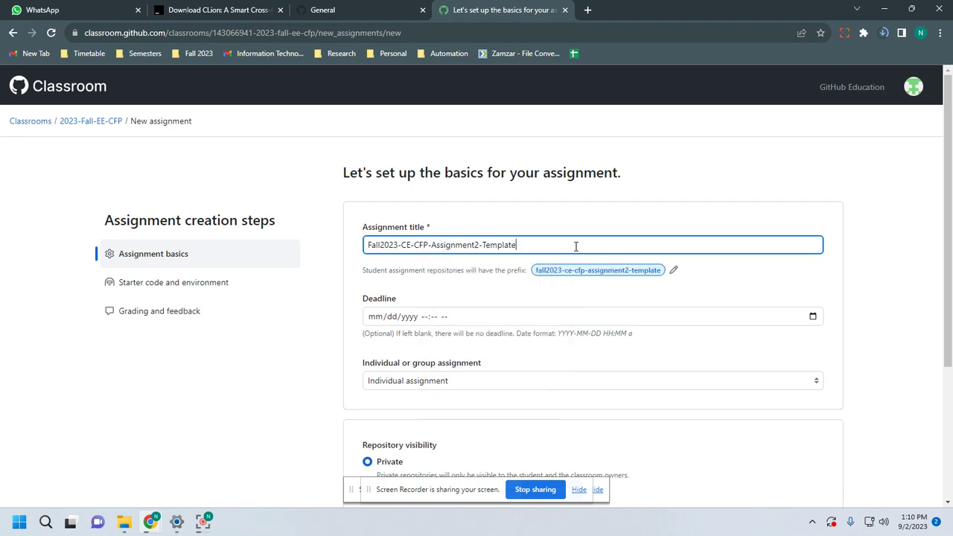
key(BackSpace)
key(BackSpace)
key(BackSpace)
key(BackSpace)
key(BackSpace)
key(BackSpace)
key(BackSpace)
key(BackSpace)
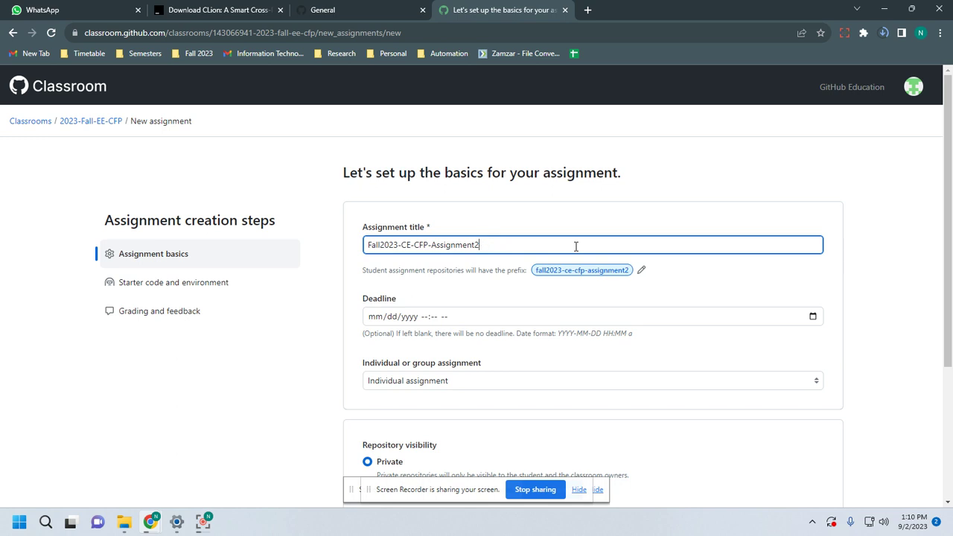
drag(489, 245, 365, 245)
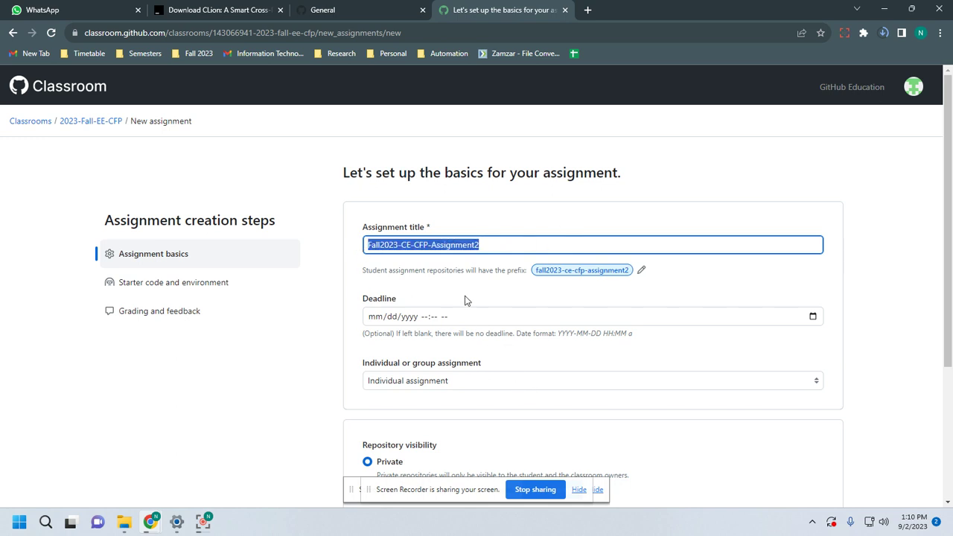
Set the assignment deadline to 09/10/2023 11:59 PM and mark it as a cutoff date
scroll(432, 311, down, 1)
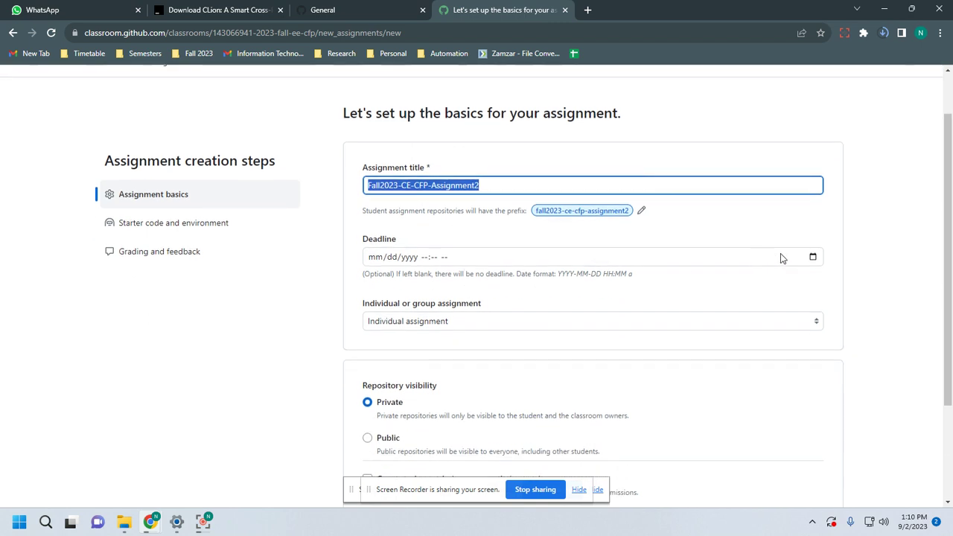
click(815, 260)
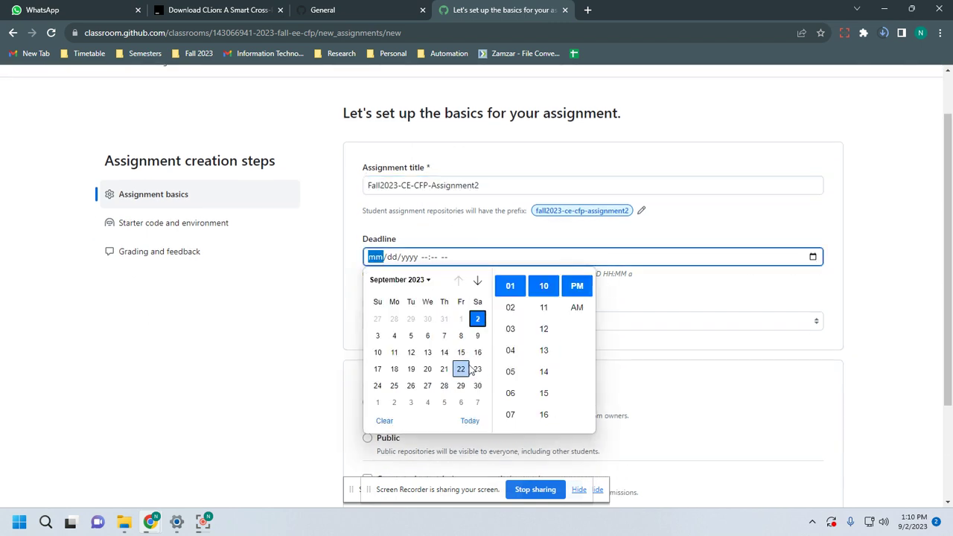
click(377, 353)
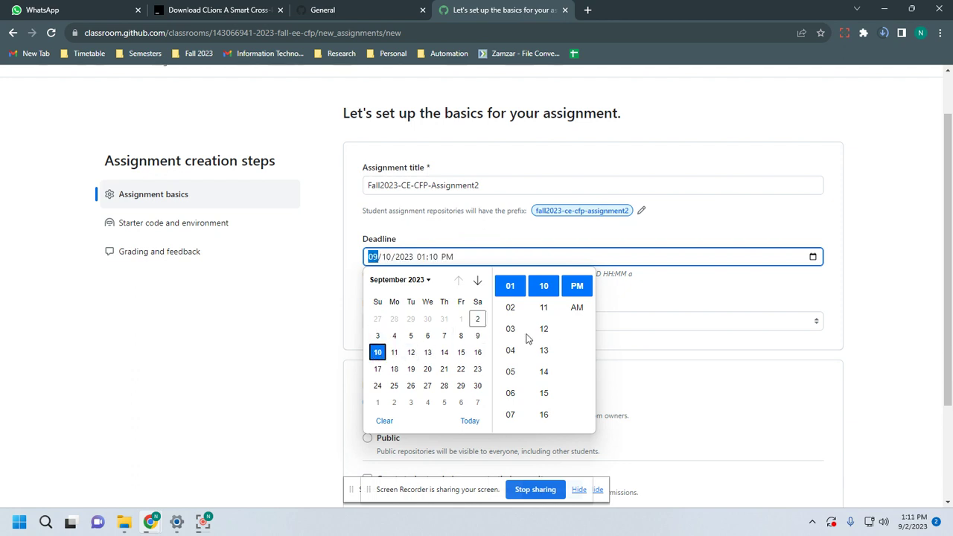
scroll(521, 380, down, 3)
scroll(506, 404, up, 1)
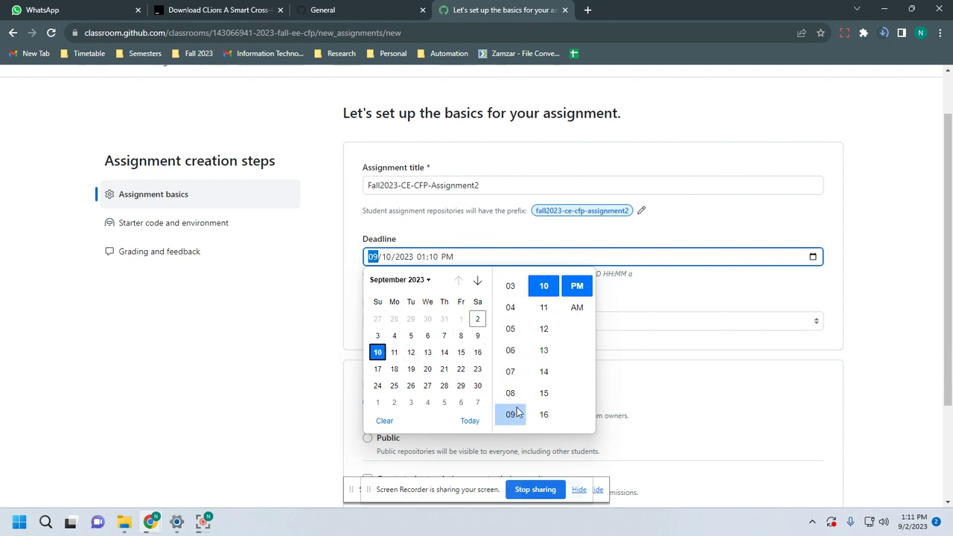
scroll(507, 394, down, 1)
click(511, 411)
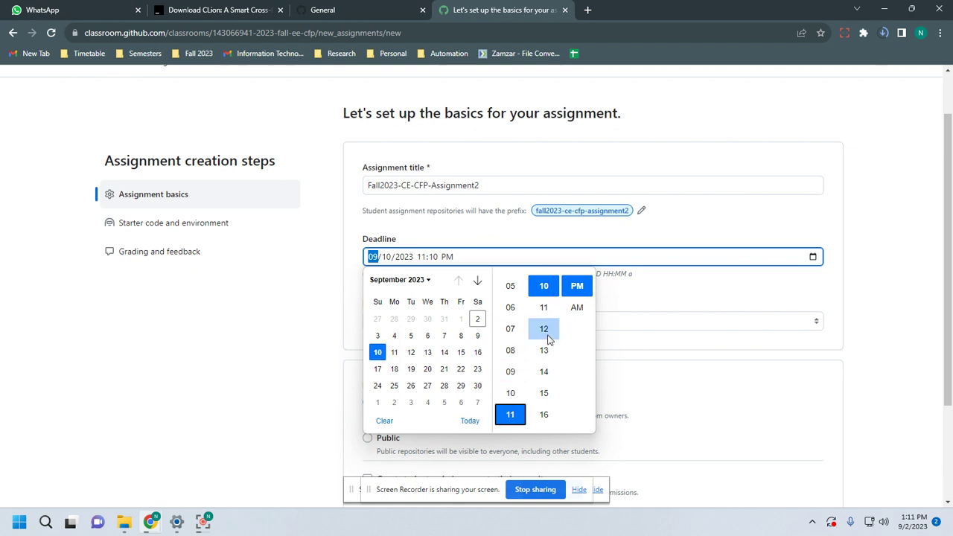
scroll(546, 333, up, 3)
click(545, 288)
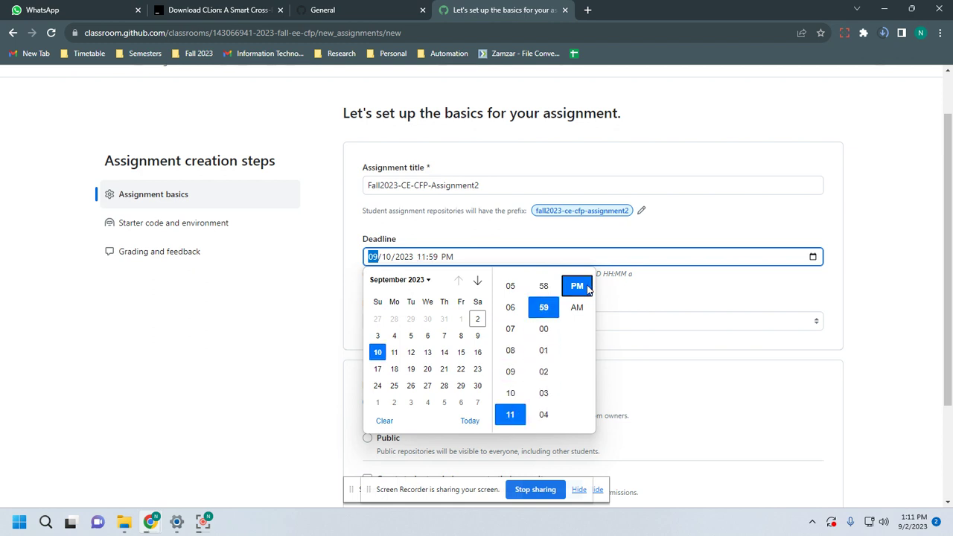
click(655, 305)
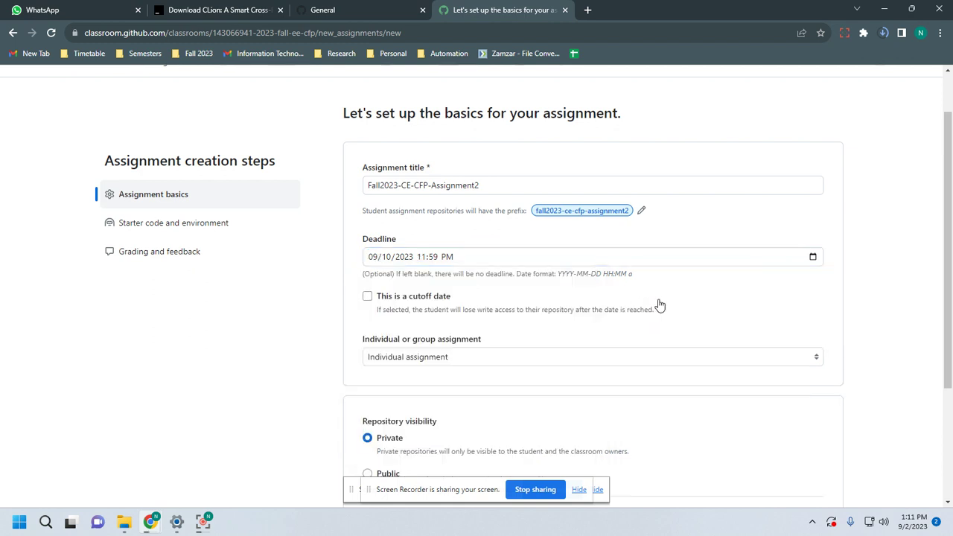
click(368, 299)
scroll(653, 341, down, 3)
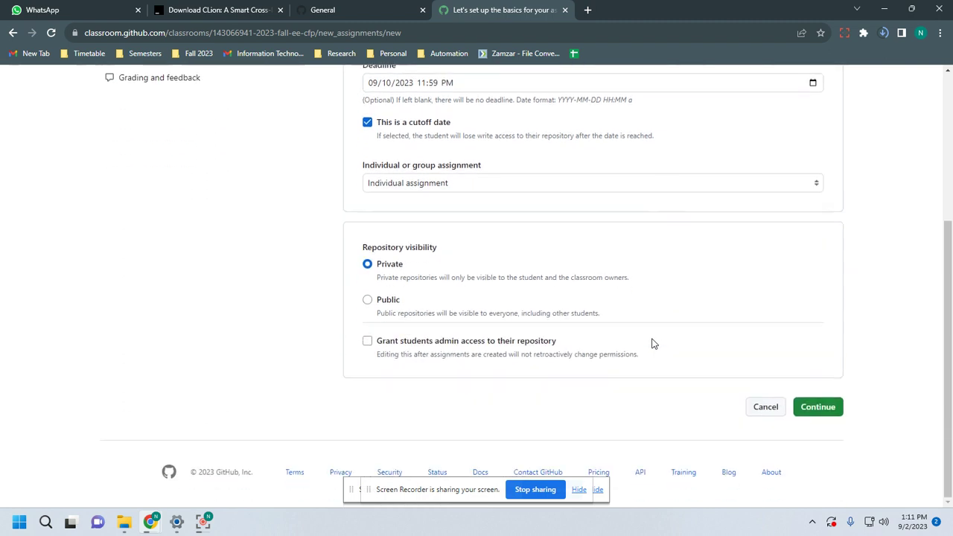
Pick ITU-Lahore-CFP/Fall2023-CE-CFP-Assignment2-Template as the starter code repository, then continue
click(817, 414)
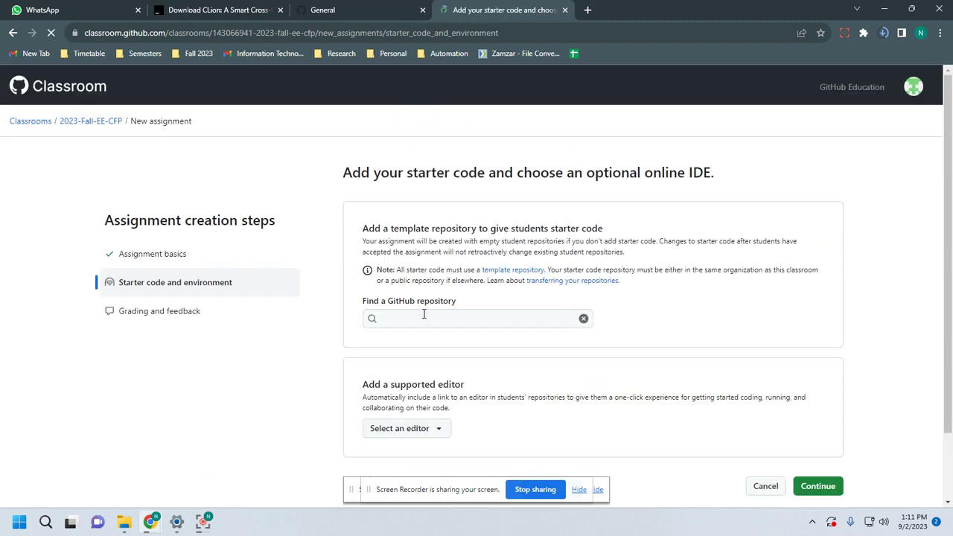
click(346, 9)
click(485, 11)
click(414, 319)
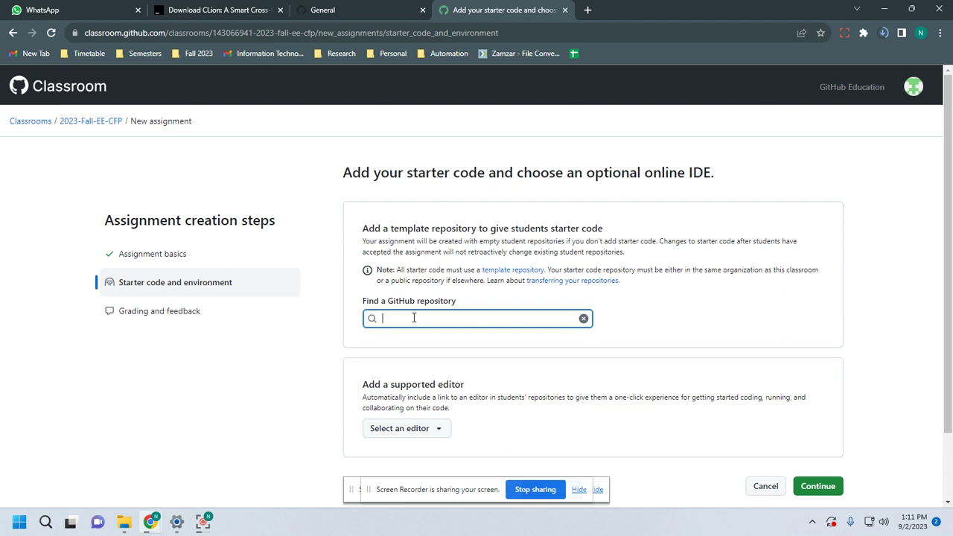
right_click(414, 319)
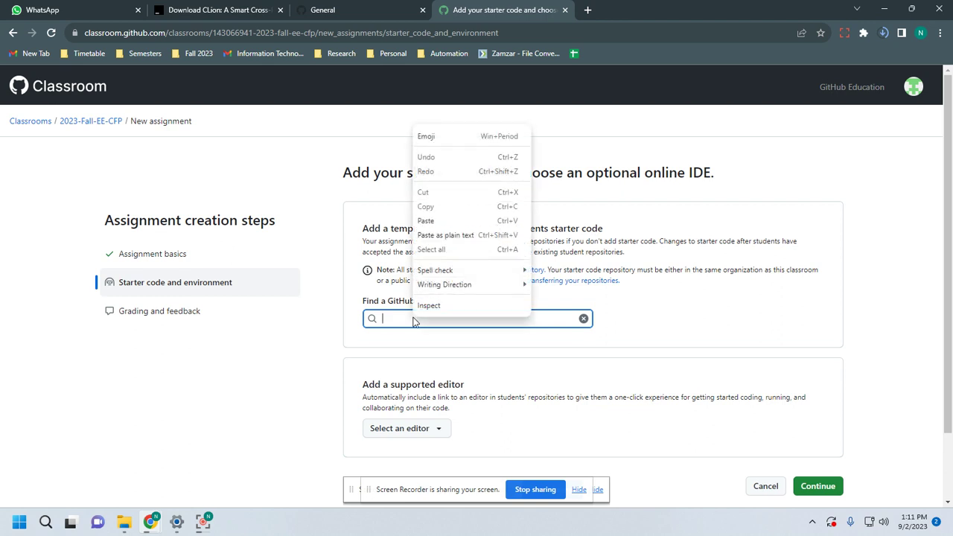
click(426, 221)
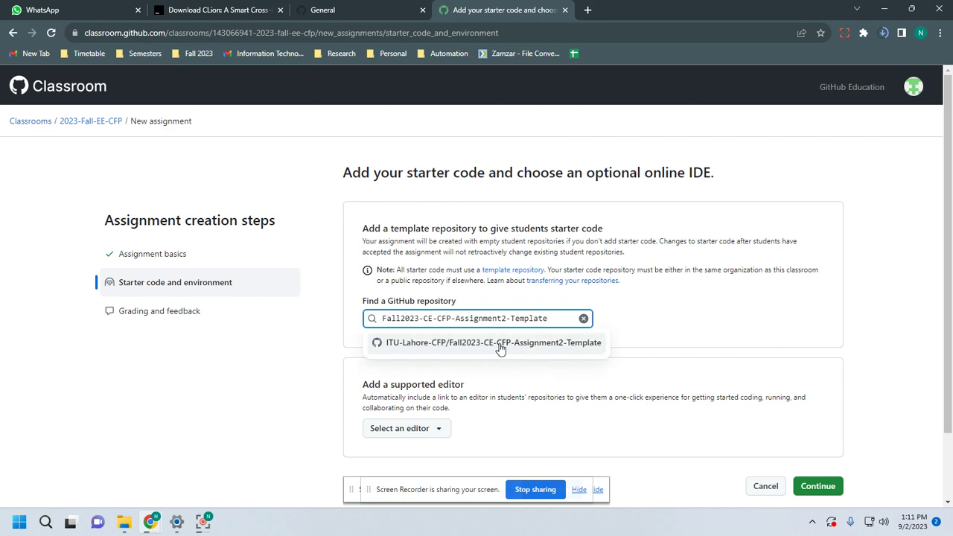
click(500, 349)
scroll(478, 347, down, 2)
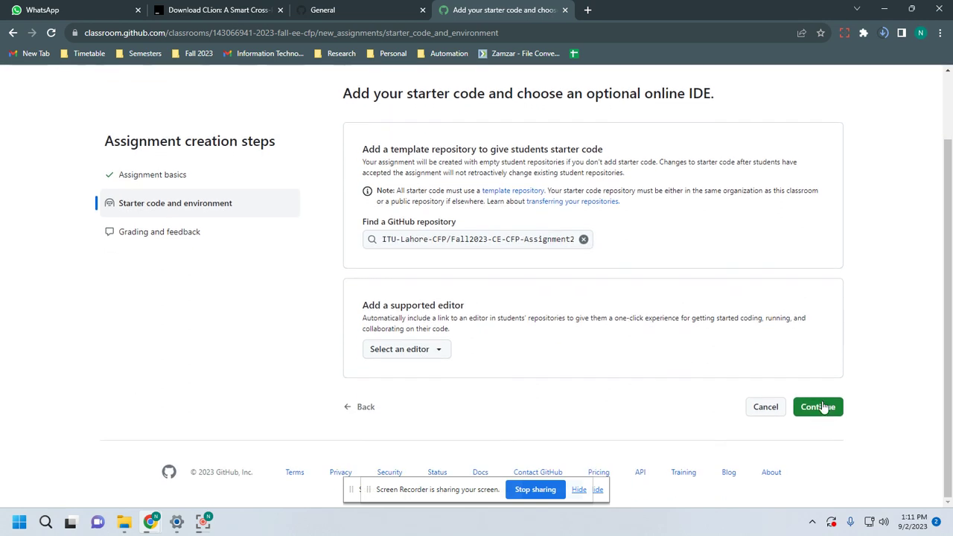
click(823, 407)
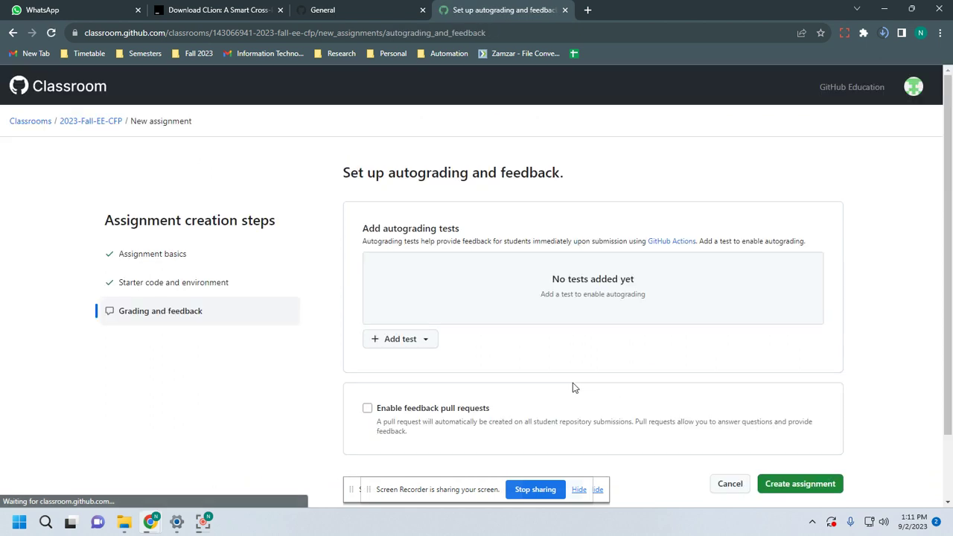
Create the Fall2023-CE-CFP-Assignment2 assignment
scroll(573, 384, down, 2)
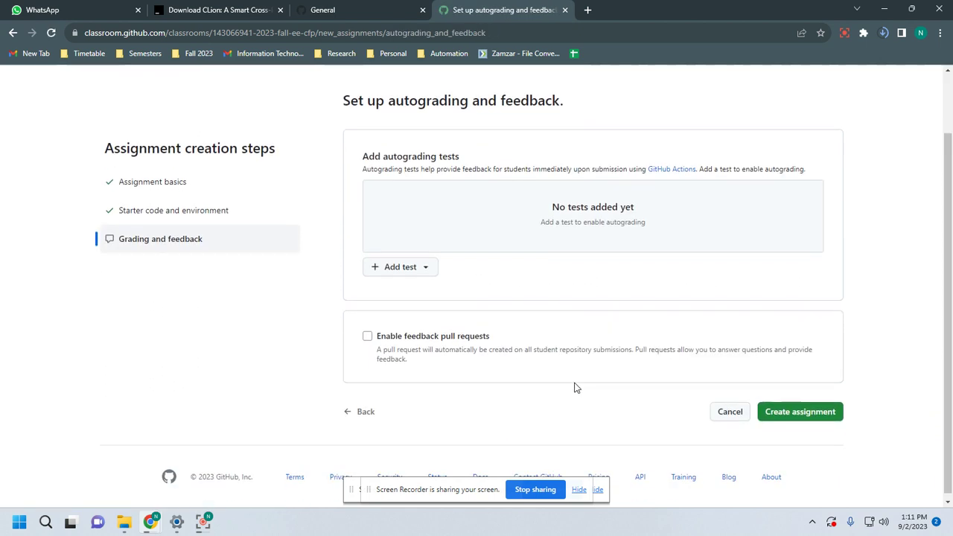
click(782, 412)
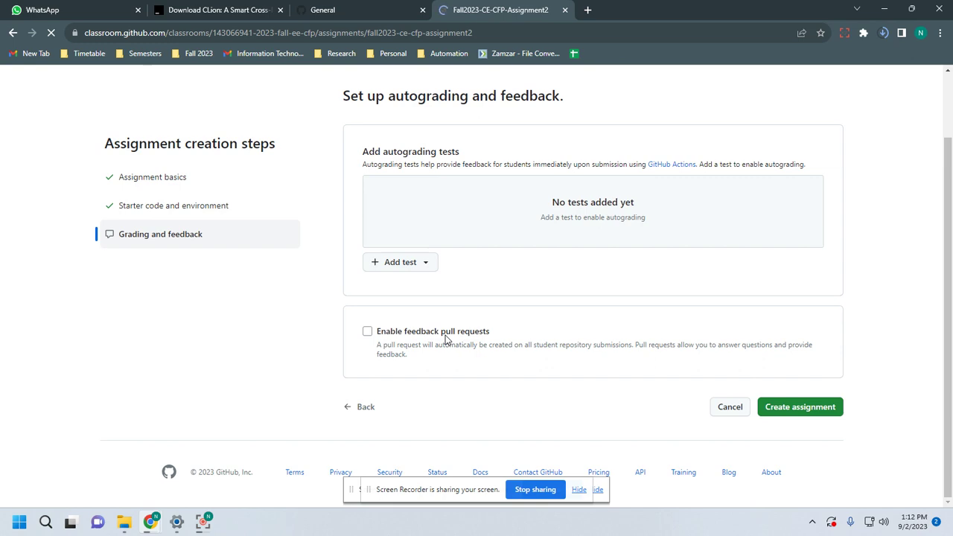
scroll(409, 320, down, 3)
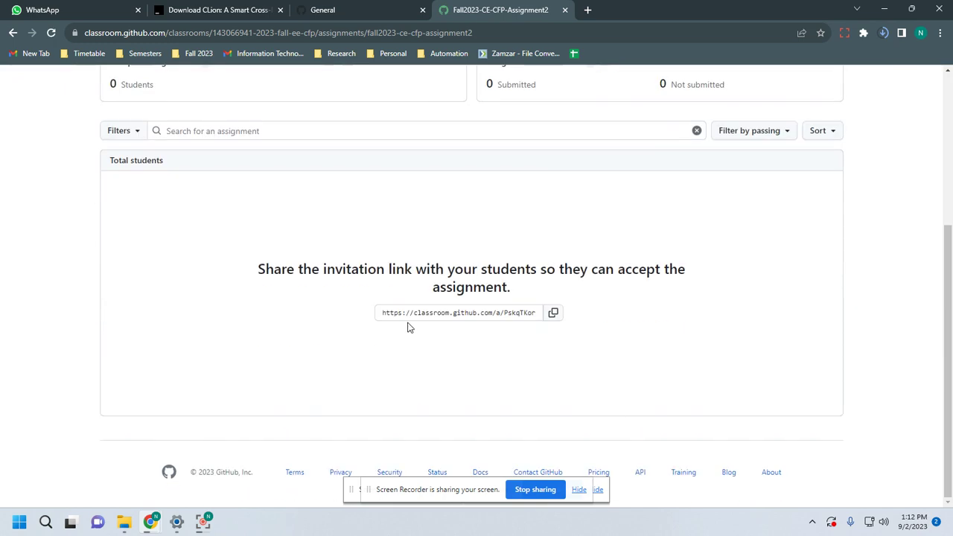
scroll(408, 329, up, 4)
scroll(408, 329, down, 1)
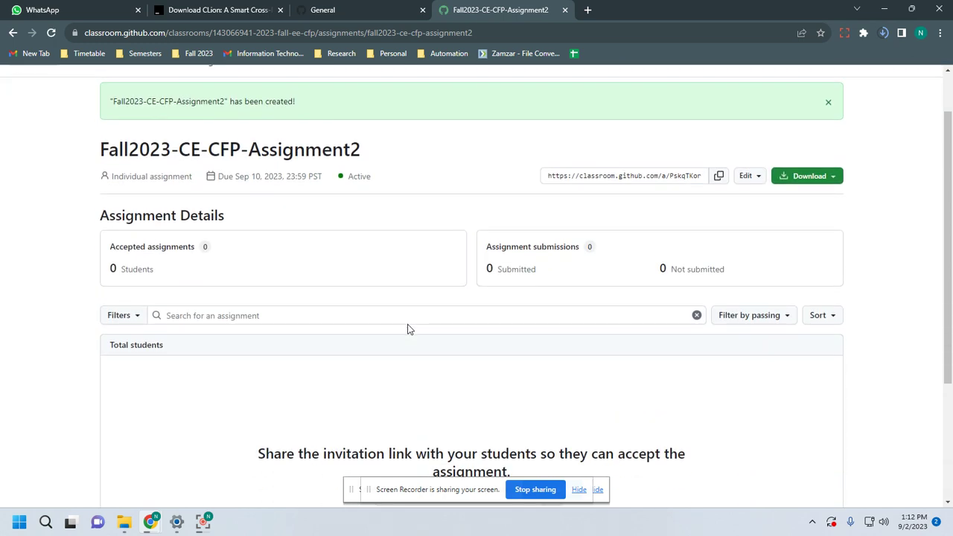
scroll(408, 325, down, 1)
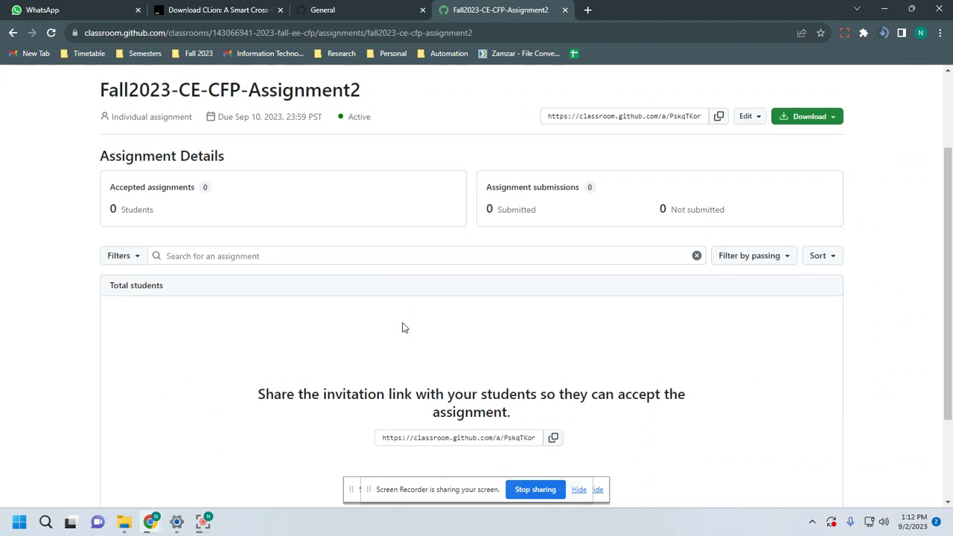
scroll(320, 215, up, 2)
Copy the assignment's student invitation link
click(585, 235)
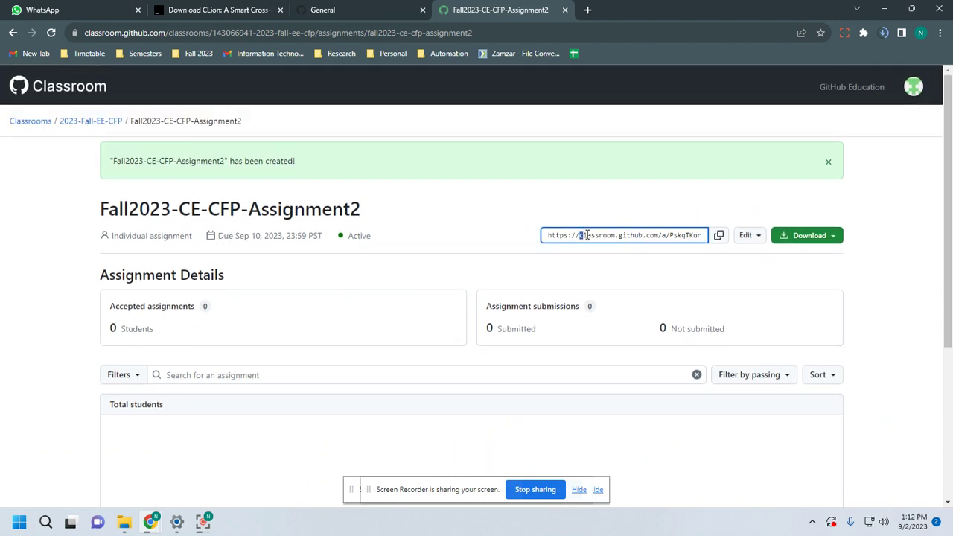
drag(585, 235, 705, 237)
click(719, 236)
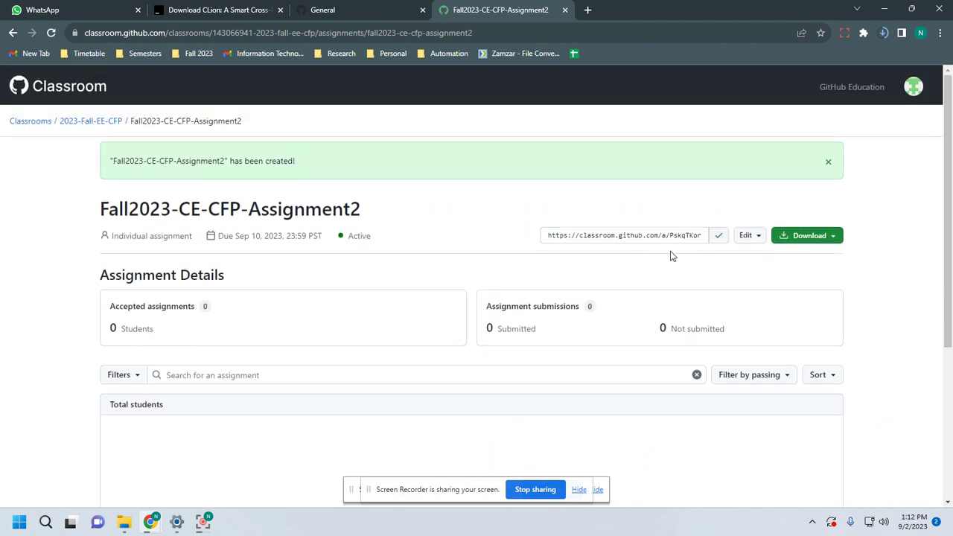
Start a new assignment in the EE Computing Fundamentals & Programming class on Google Classroom
click(587, 9)
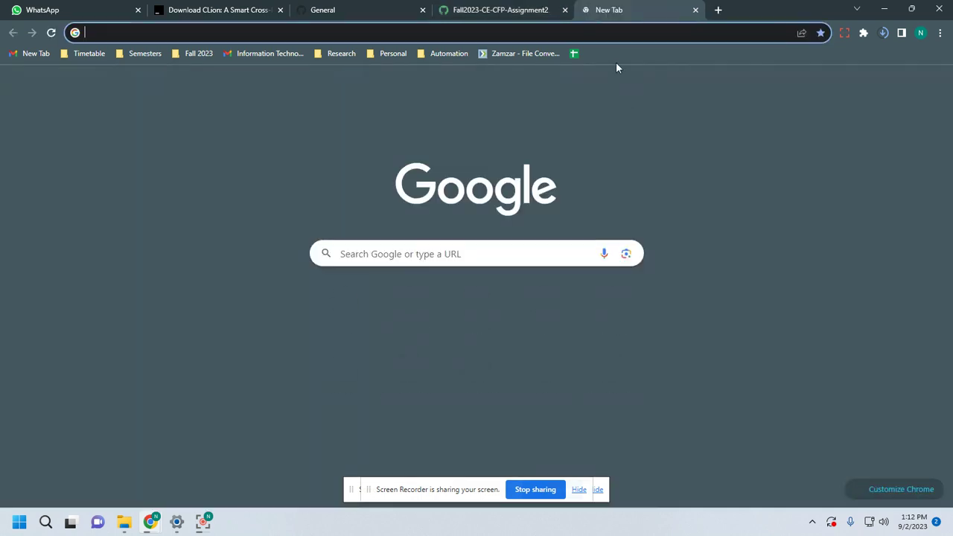
text(cl)
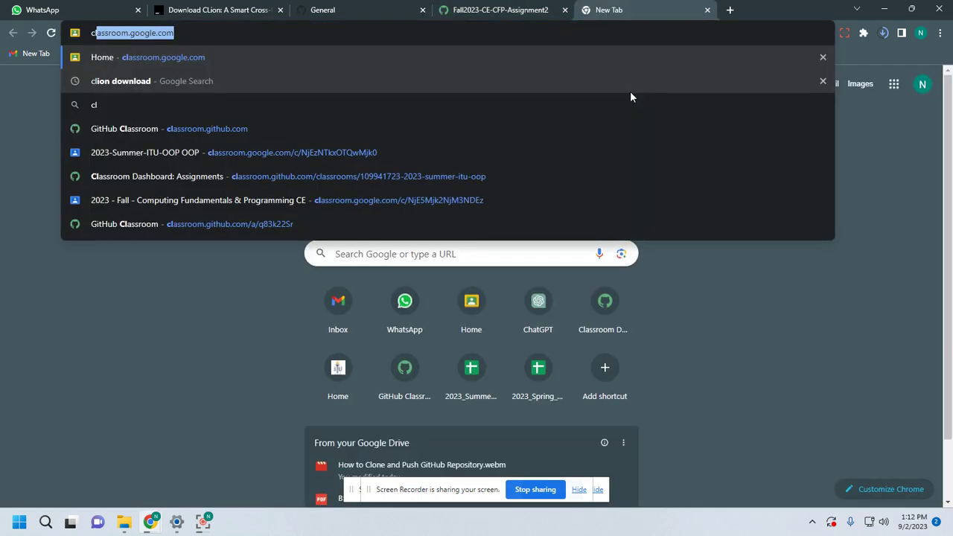
key(Return)
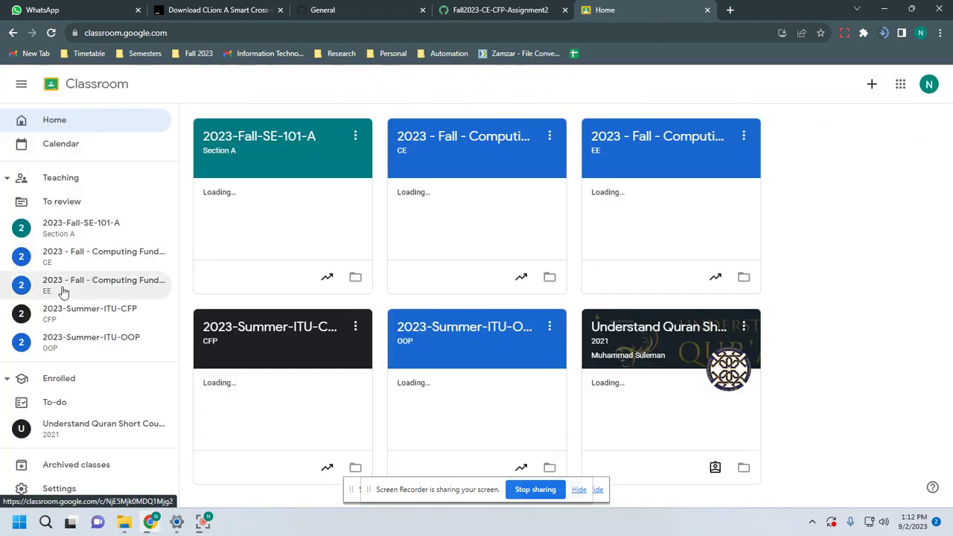
click(64, 292)
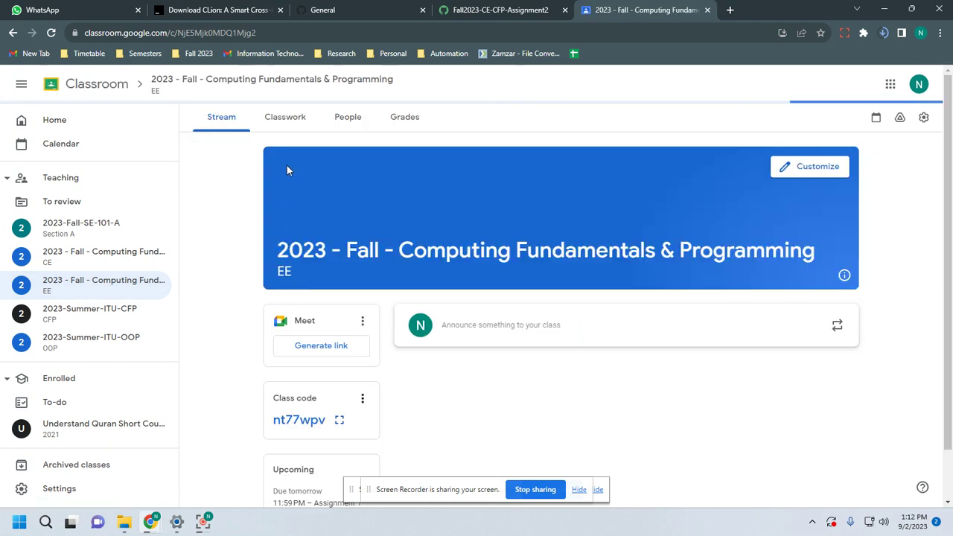
click(289, 124)
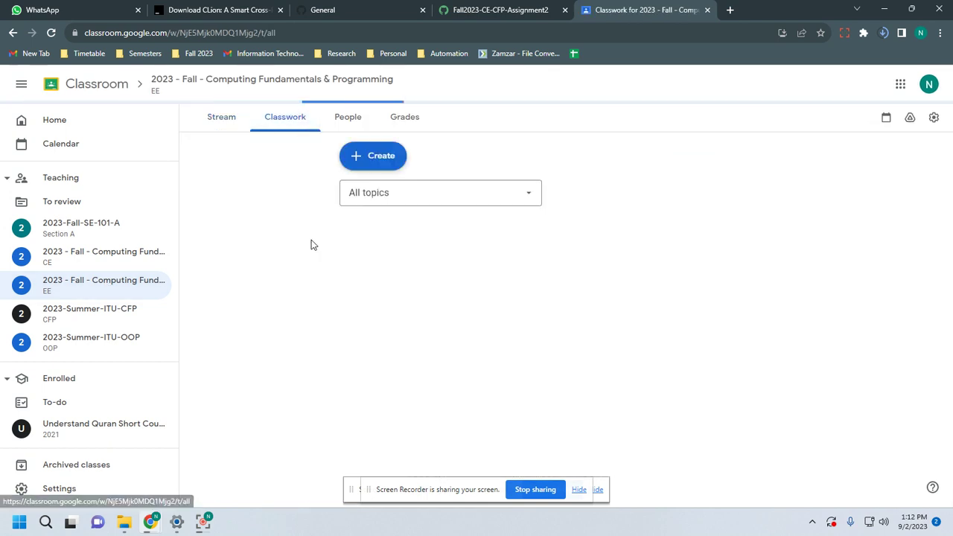
click(373, 161)
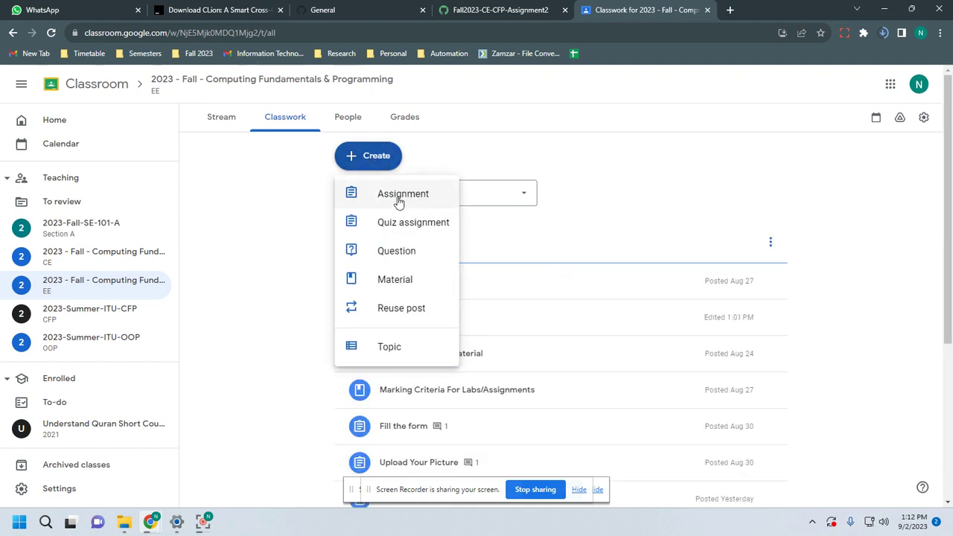
click(400, 195)
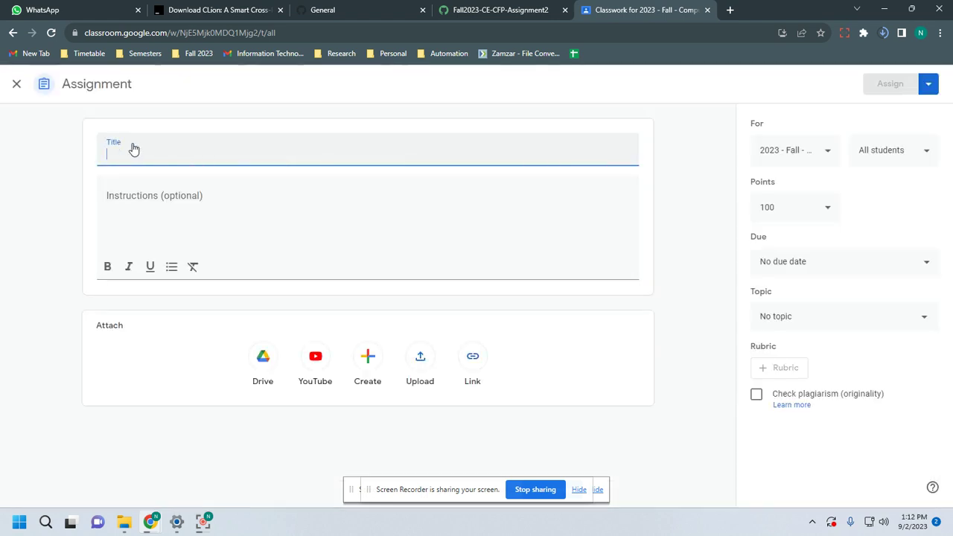
Title the assignment 'Assignment 2'
text(A)
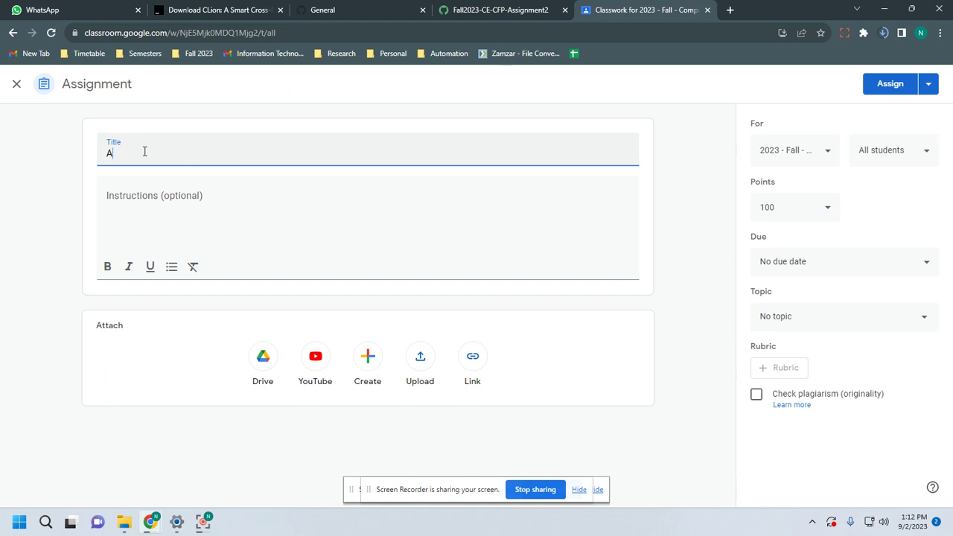
text(ssinm)
key(BackSpace)
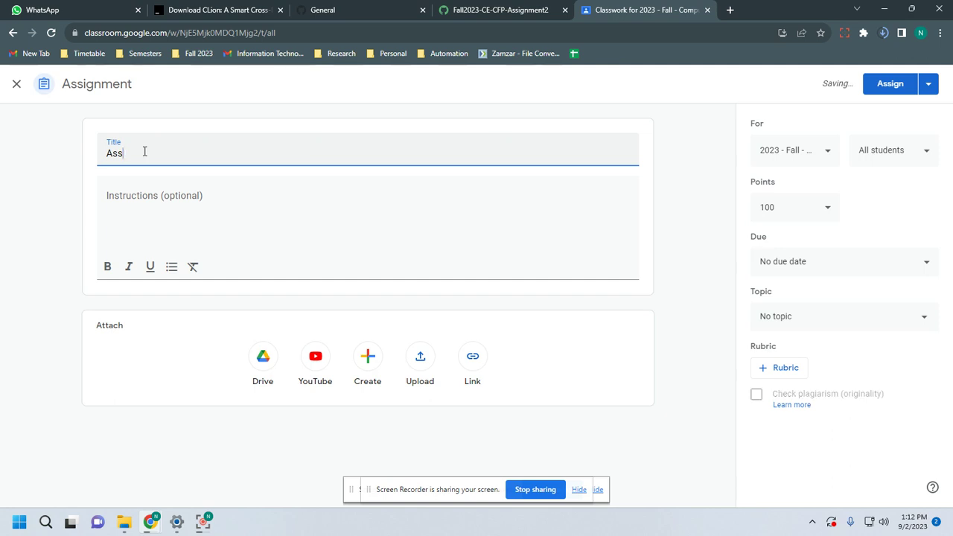
text(igne)
text(men)
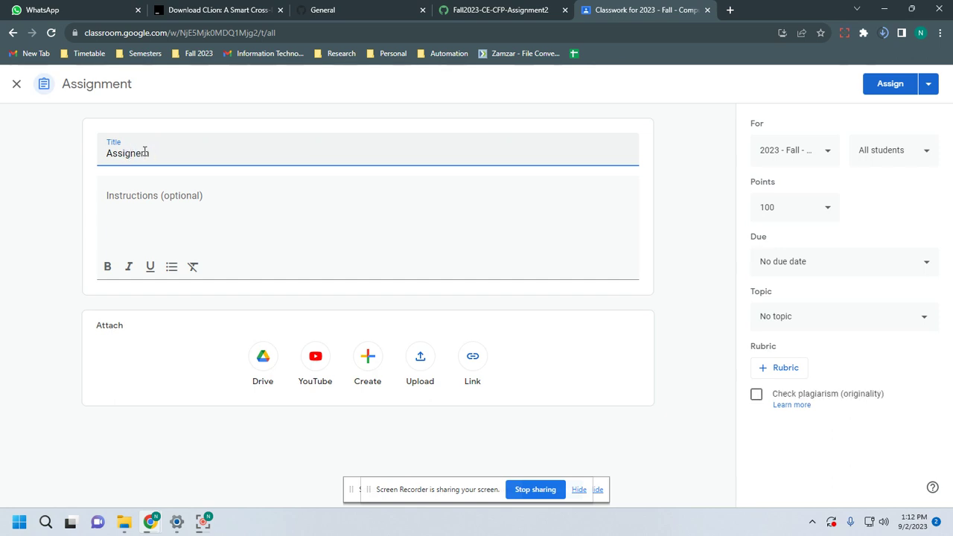
key(BackSpace)
key(BackSpace)
key(BackSpace)
text(ment 2)
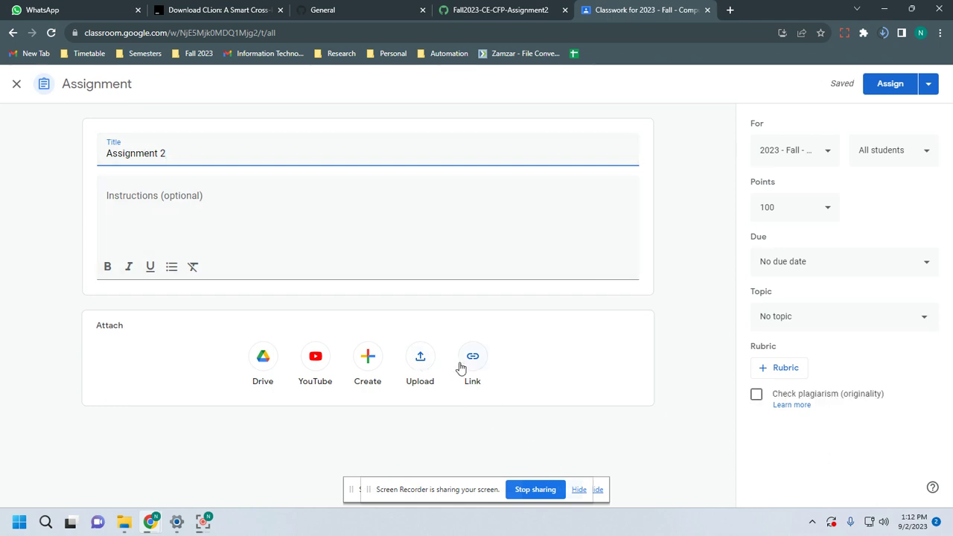
Attach the GitHub Classroom invite link to the assignment
click(468, 365)
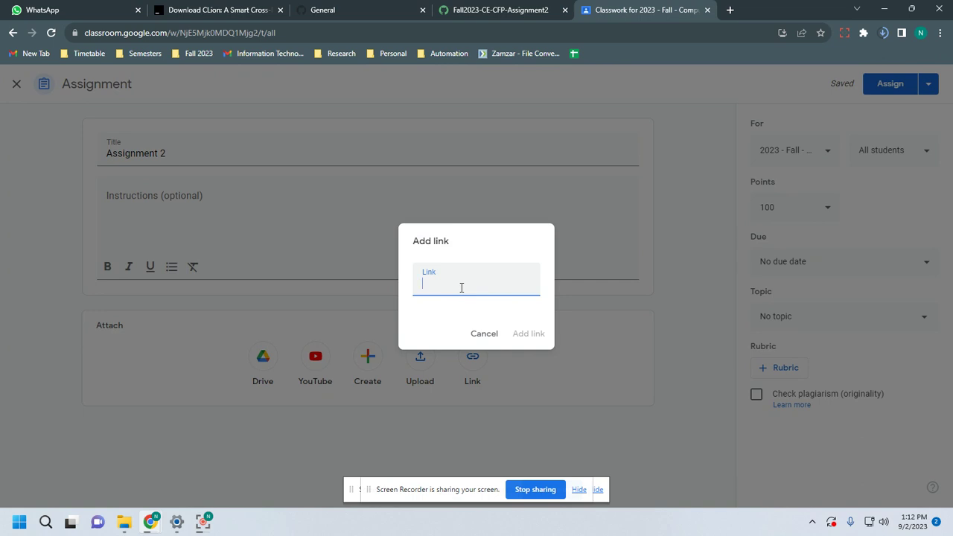
click(463, 9)
click(717, 237)
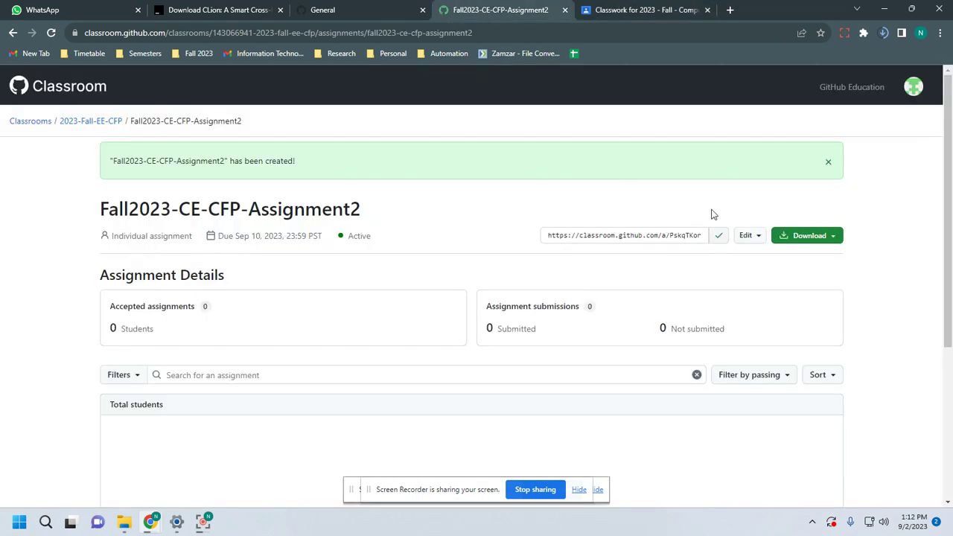
click(643, 10)
right_click(468, 282)
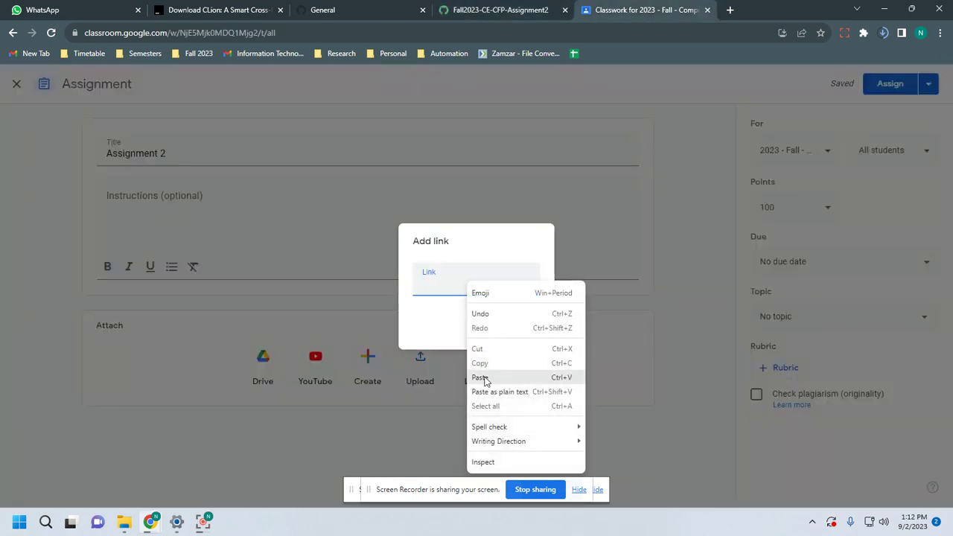
click(481, 378)
click(529, 337)
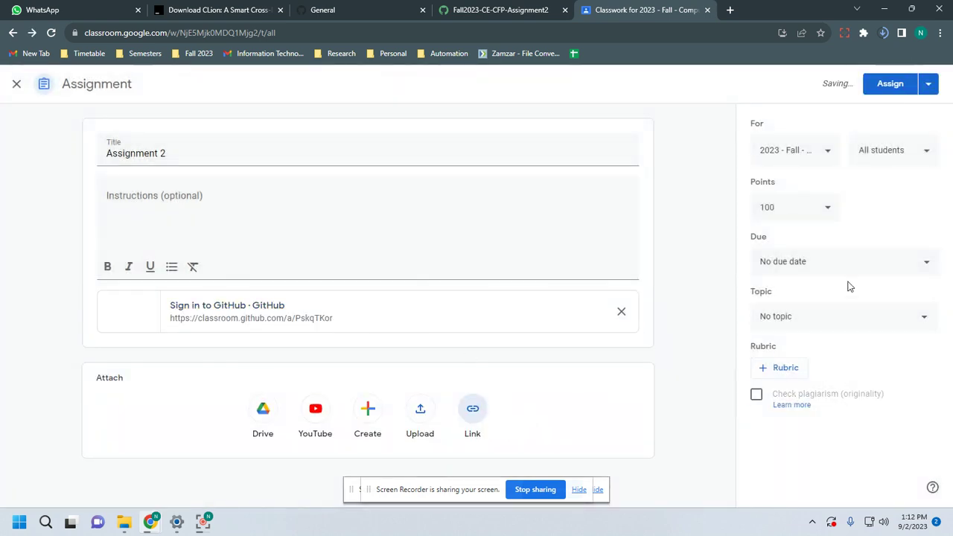
Set the due date to Sep 10 at 11:59 PM
click(908, 267)
click(813, 319)
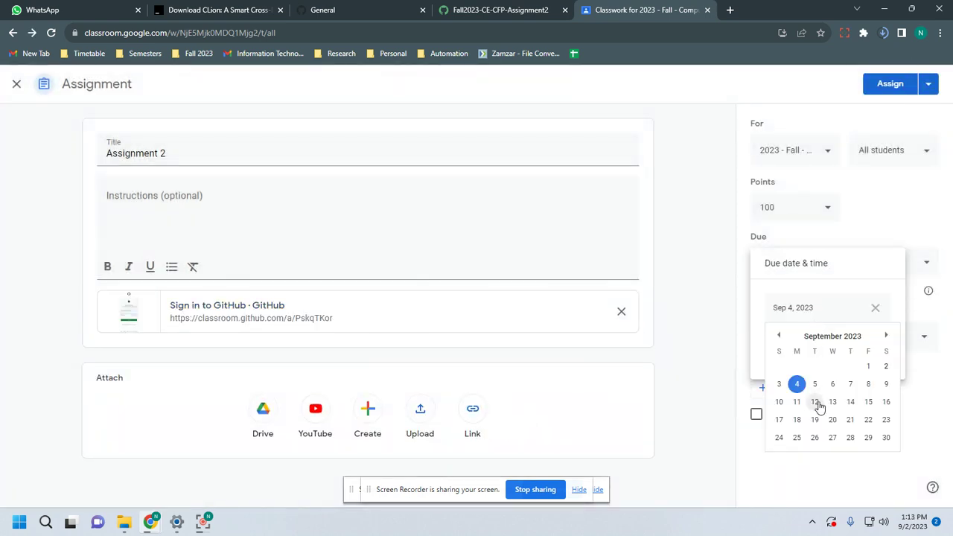
click(779, 386)
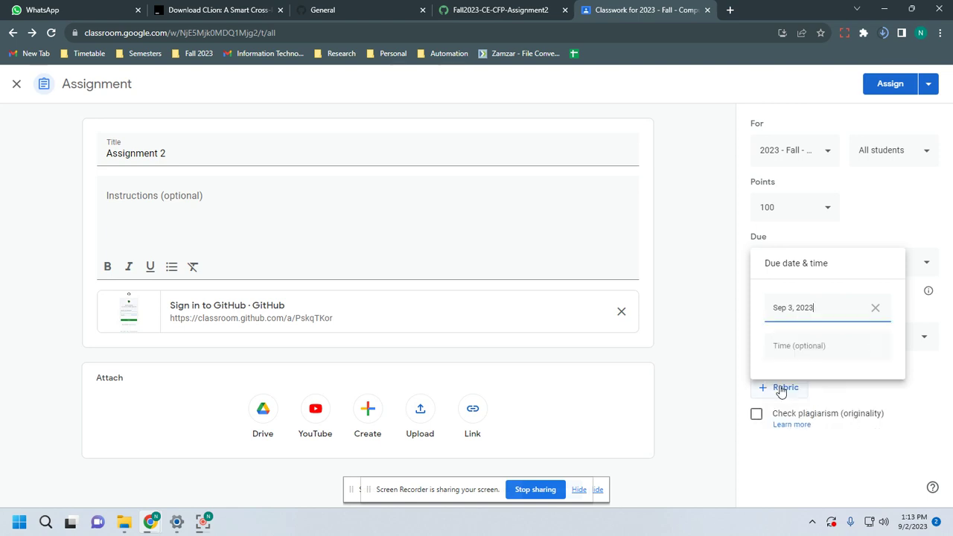
click(790, 311)
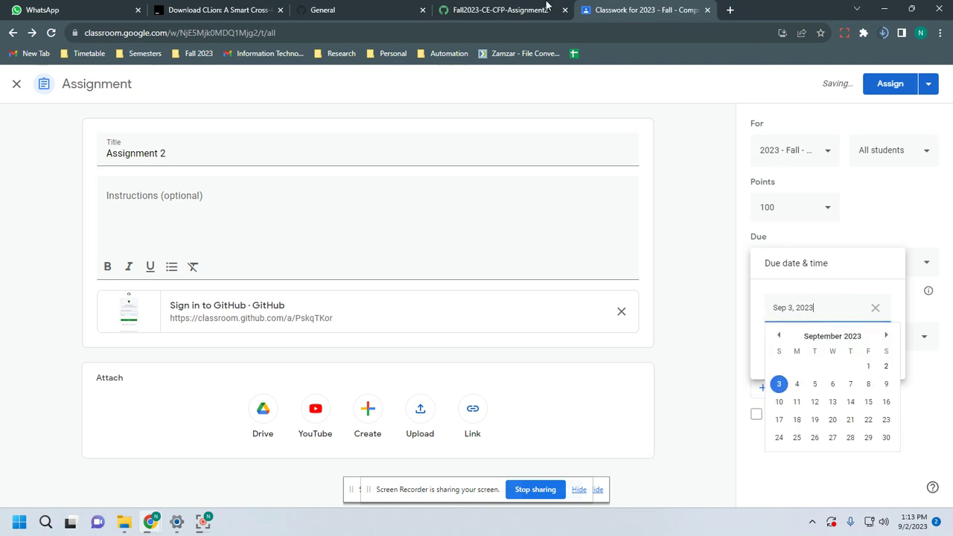
click(514, 10)
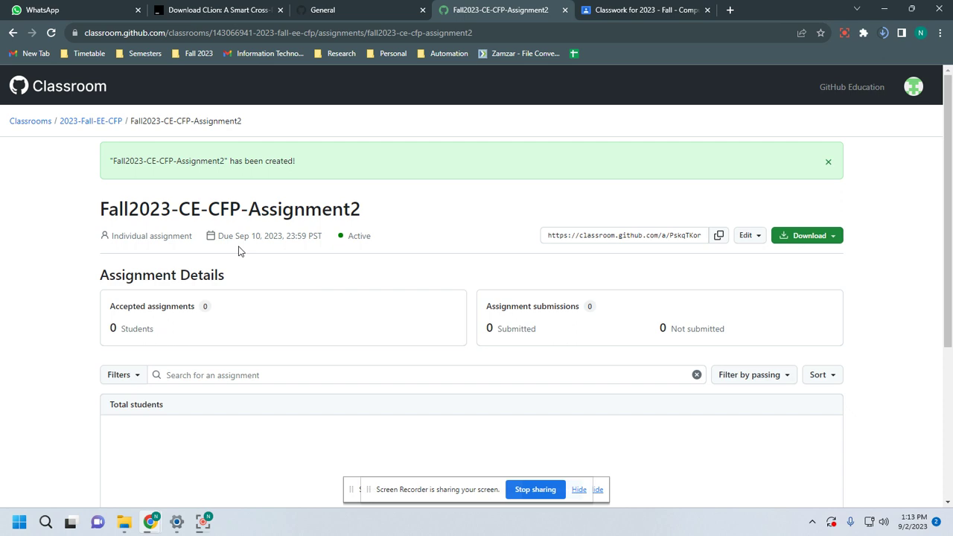
click(625, 10)
click(784, 308)
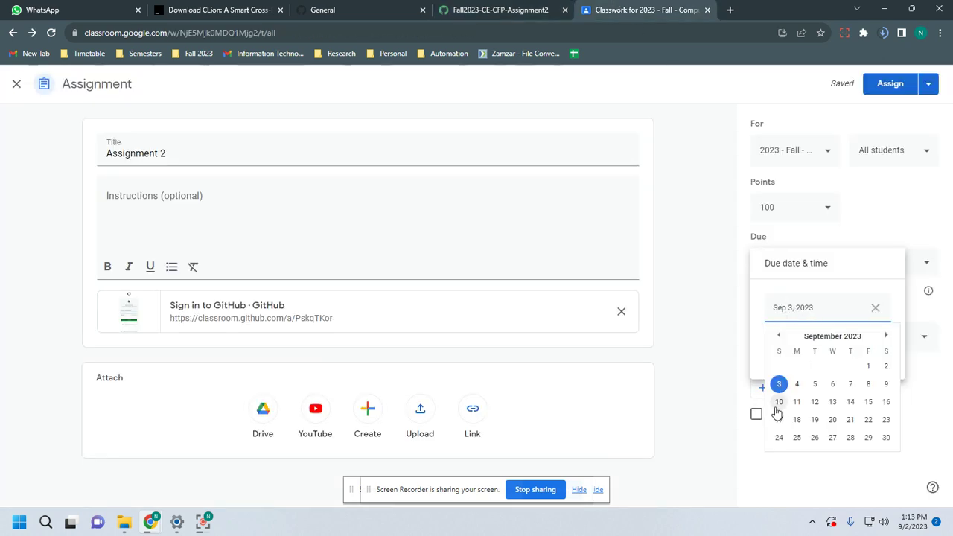
click(779, 401)
click(791, 346)
click(870, 220)
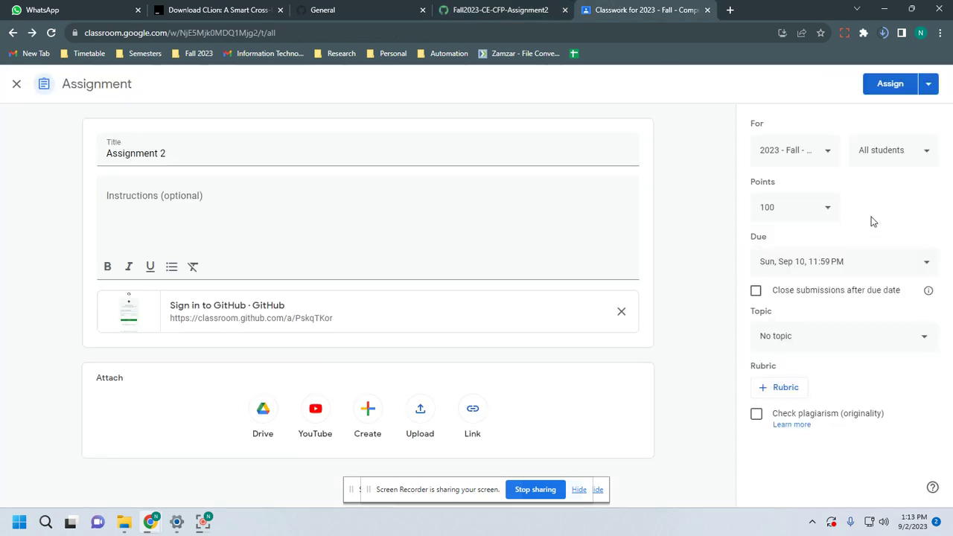
File the assignment under the Assignments topic and close submissions after the due date
click(810, 341)
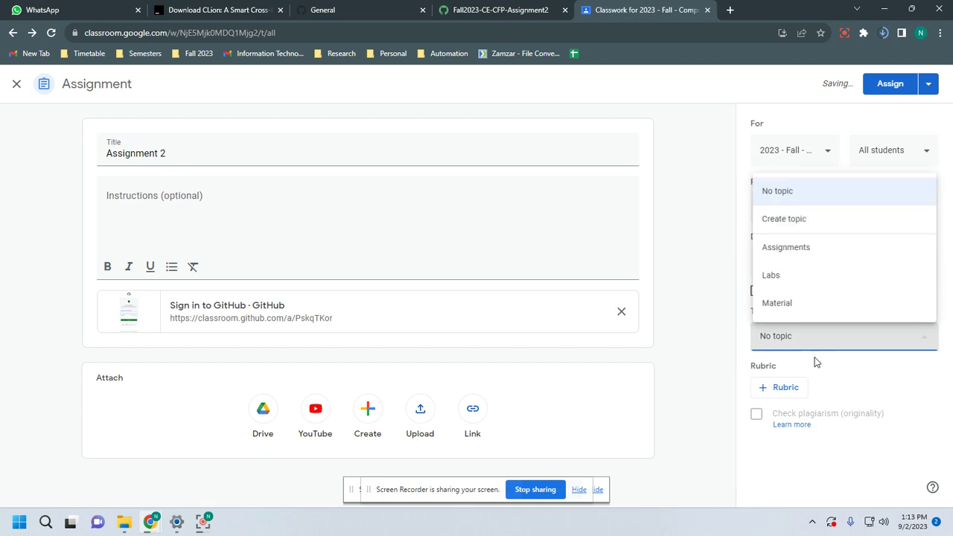
click(787, 246)
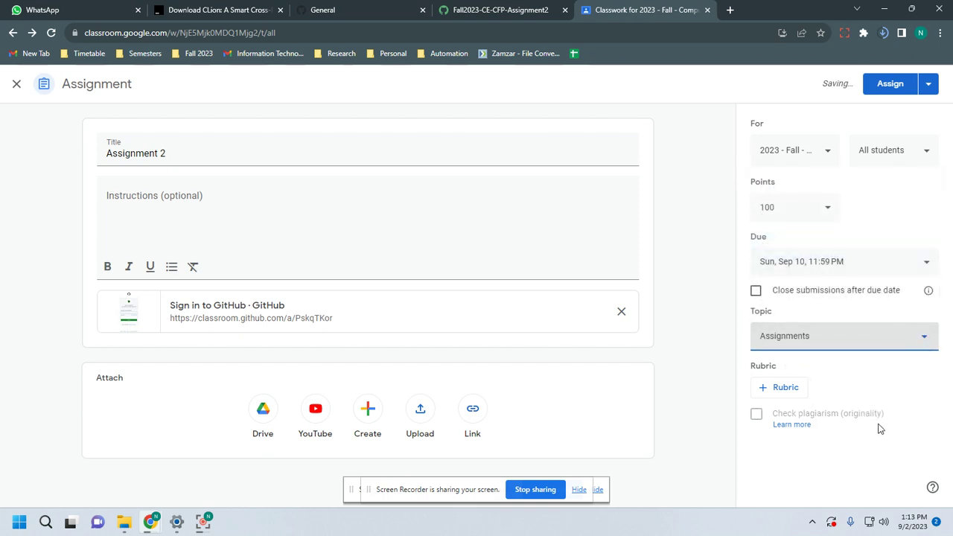
click(756, 291)
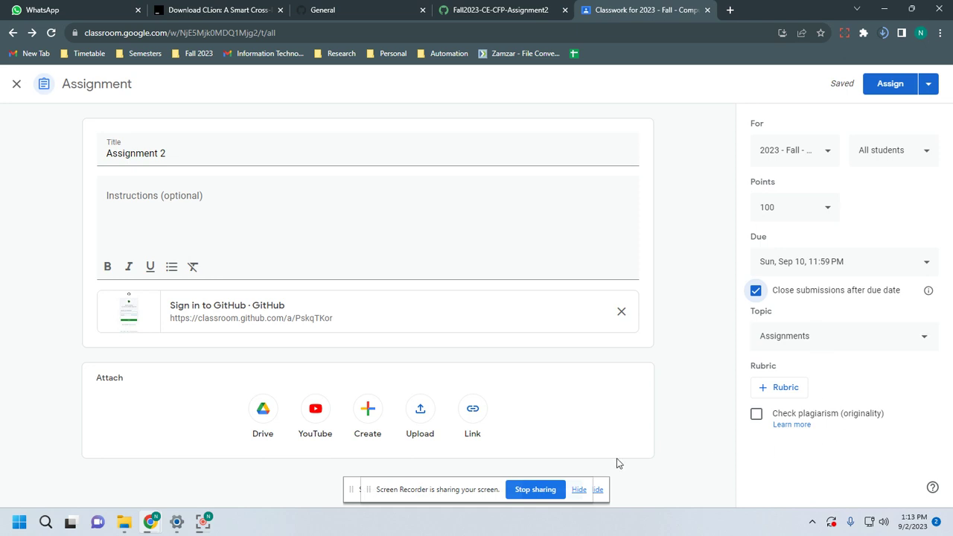
click(929, 88)
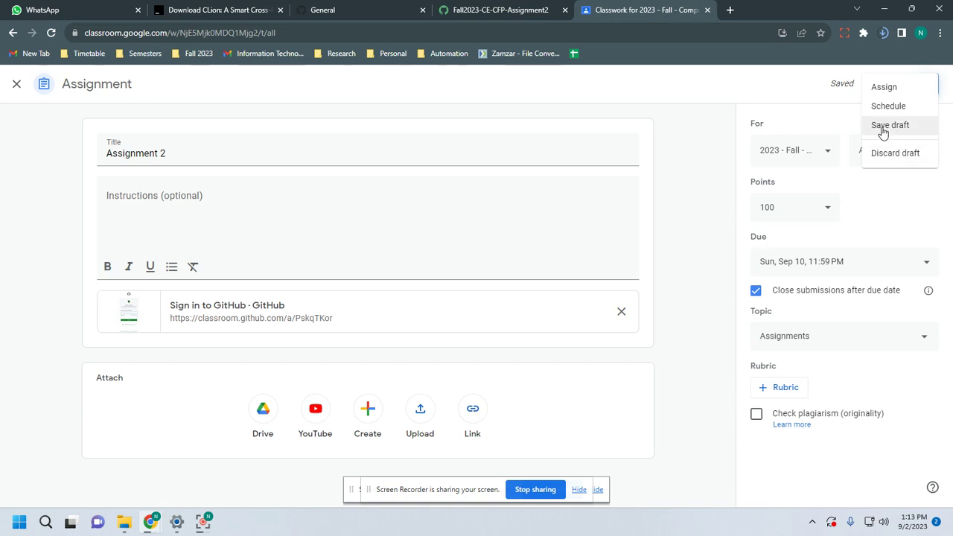
Save Assignment 2 as a draft from the Assign menu
click(883, 135)
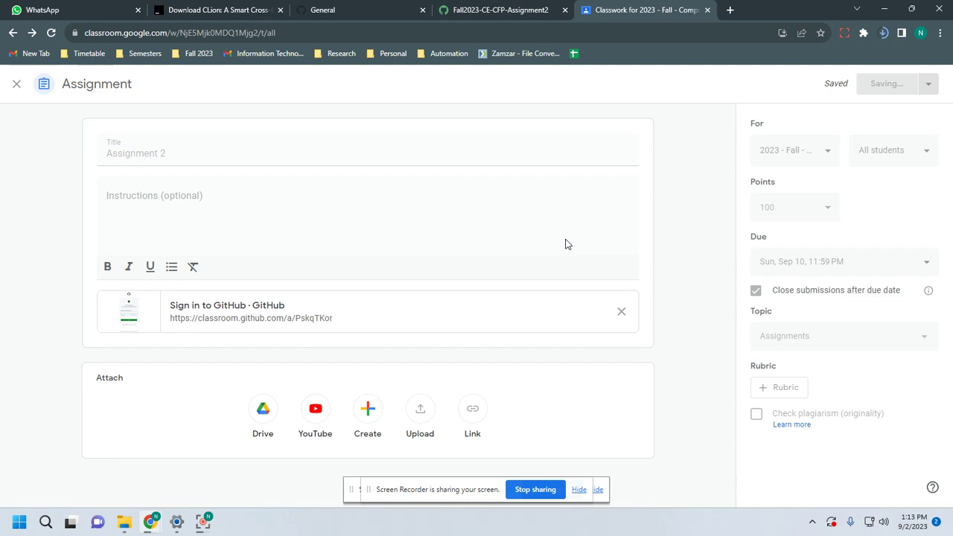
scroll(447, 330, down, 4)
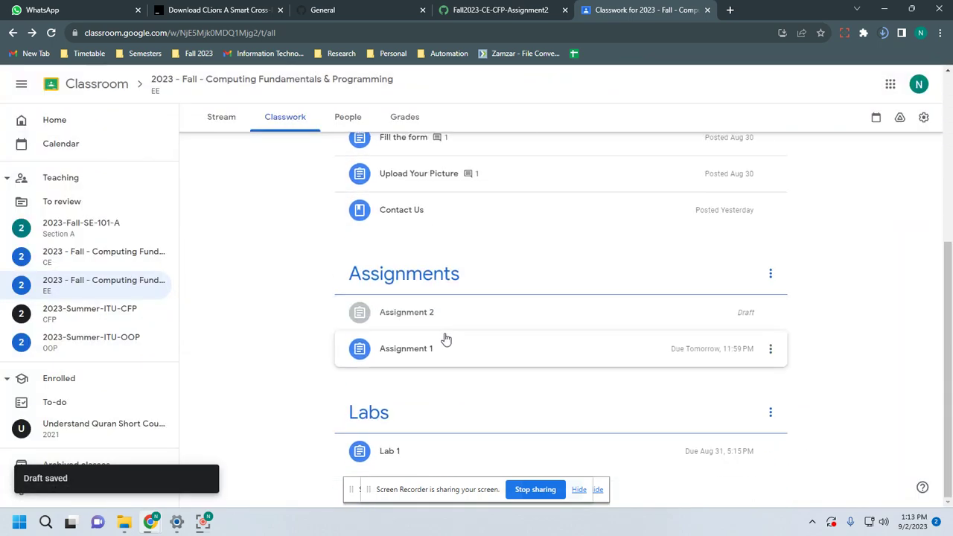
Expand Assignment 2 and review the class's teachers on the People page
click(394, 316)
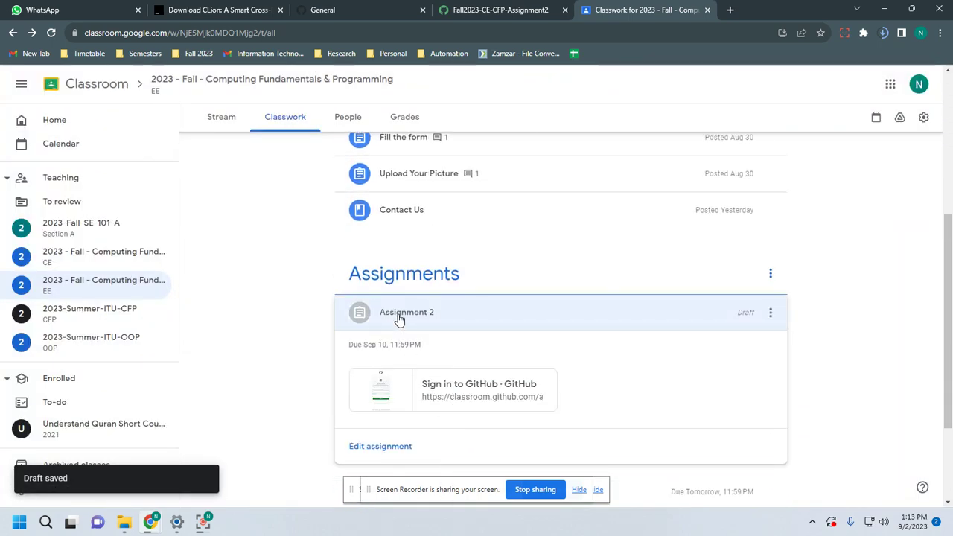
click(348, 117)
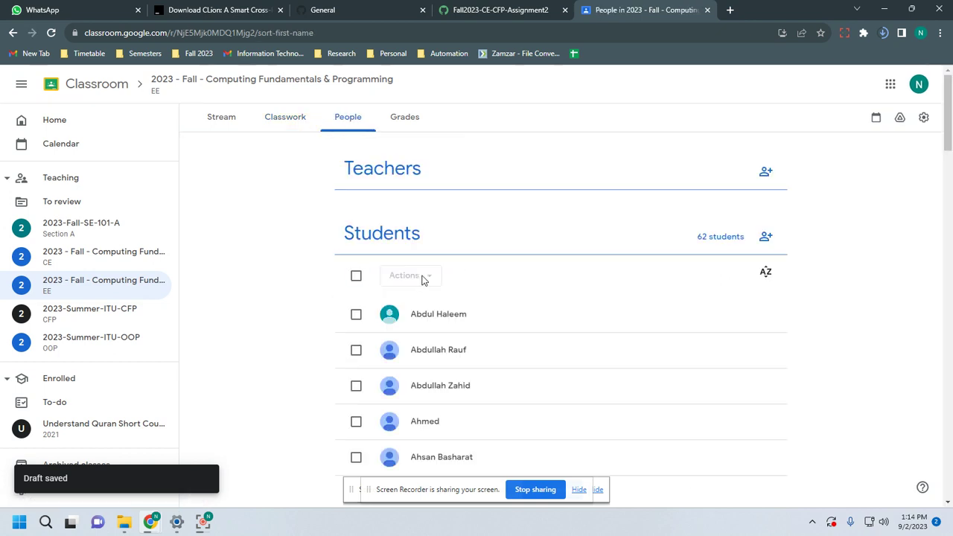
drag(333, 210, 492, 289)
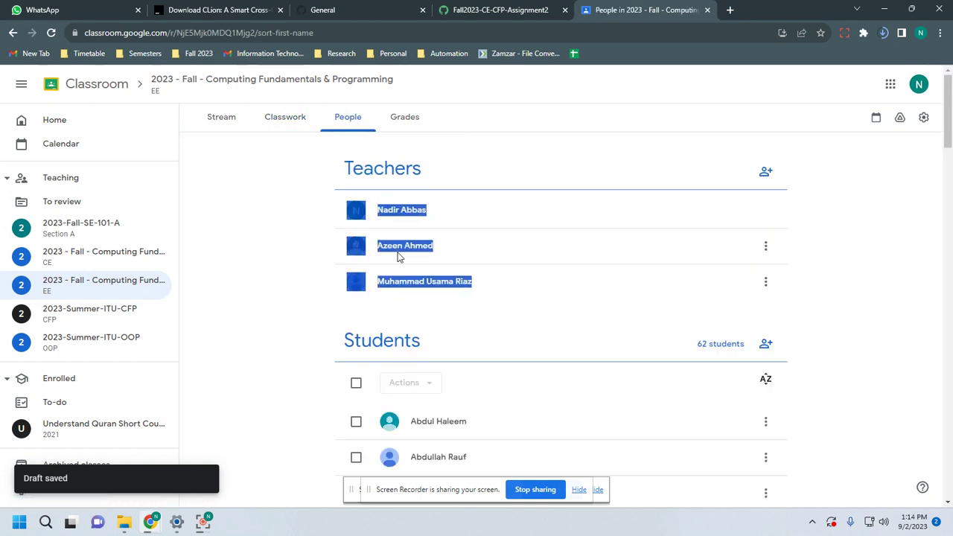
click(274, 118)
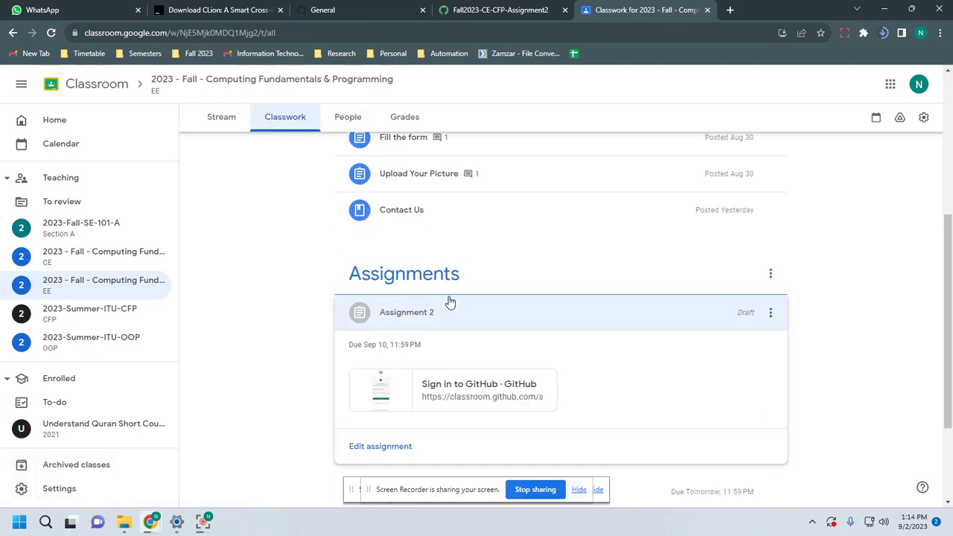
Reopen the Assignment 2 draft for editing, then go back to the repository settings
click(419, 317)
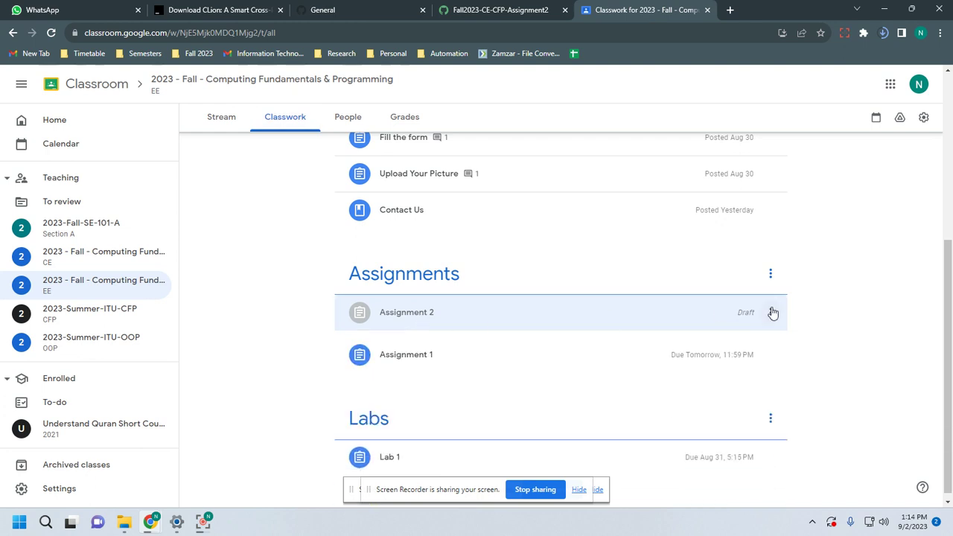
click(771, 313)
click(727, 335)
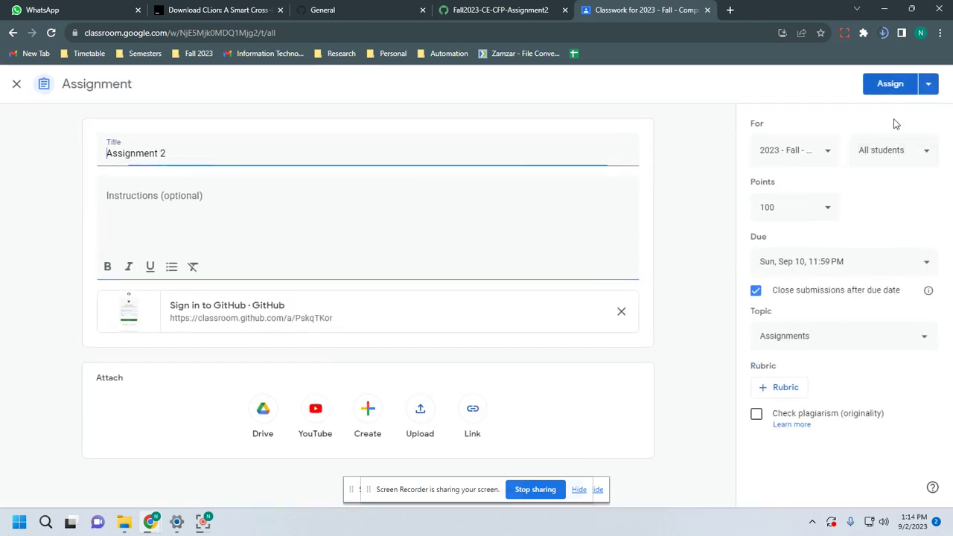
click(929, 84)
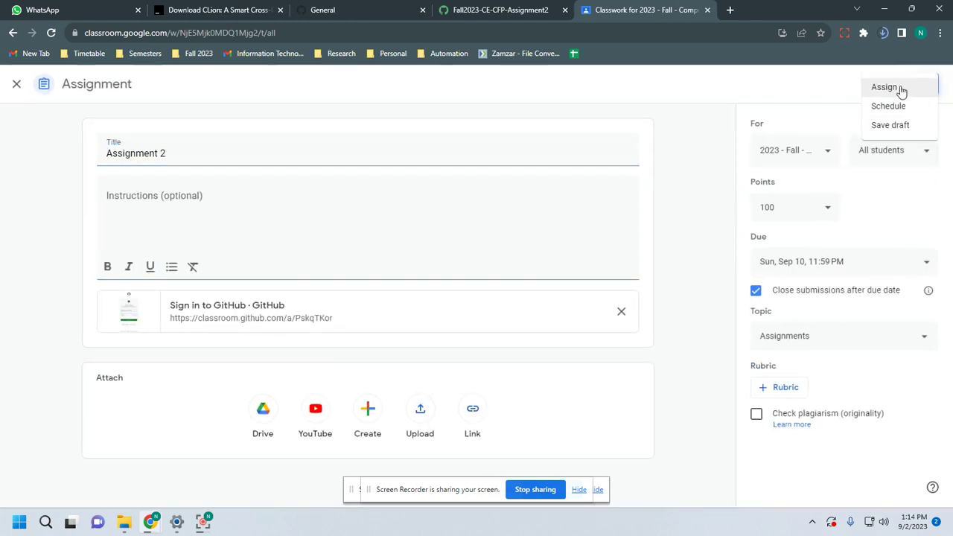
click(760, 87)
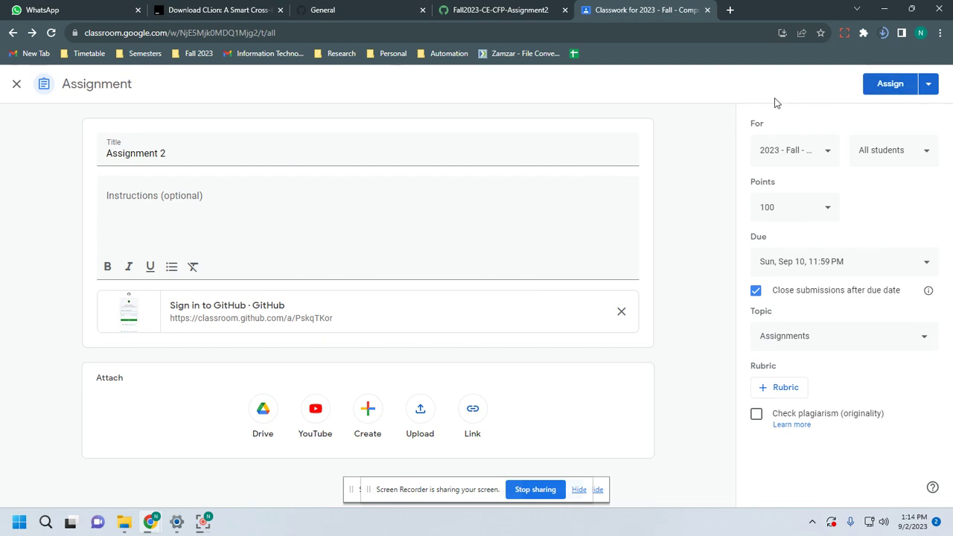
click(336, 8)
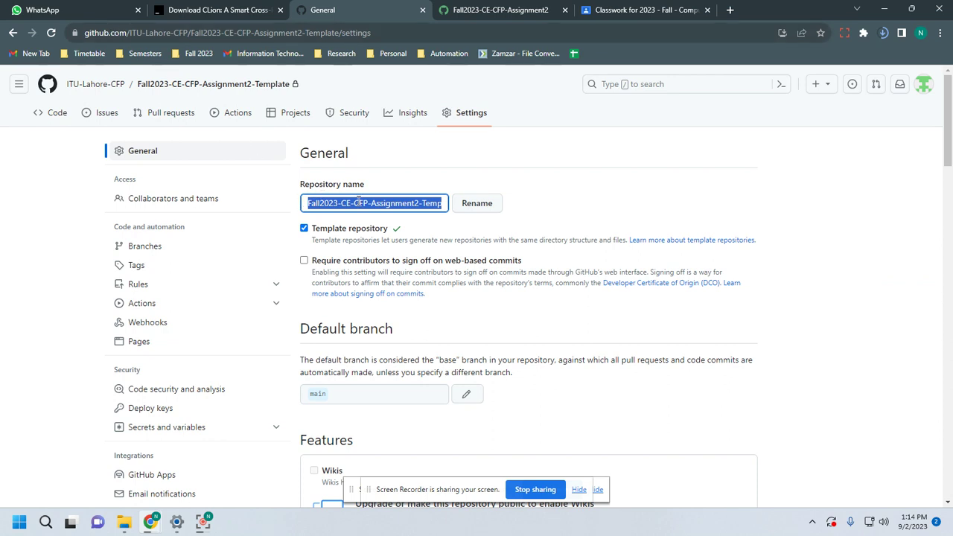
View the template repository's code, then copy the Fall2023-CE-CFP-Assignment2 invite link
click(37, 112)
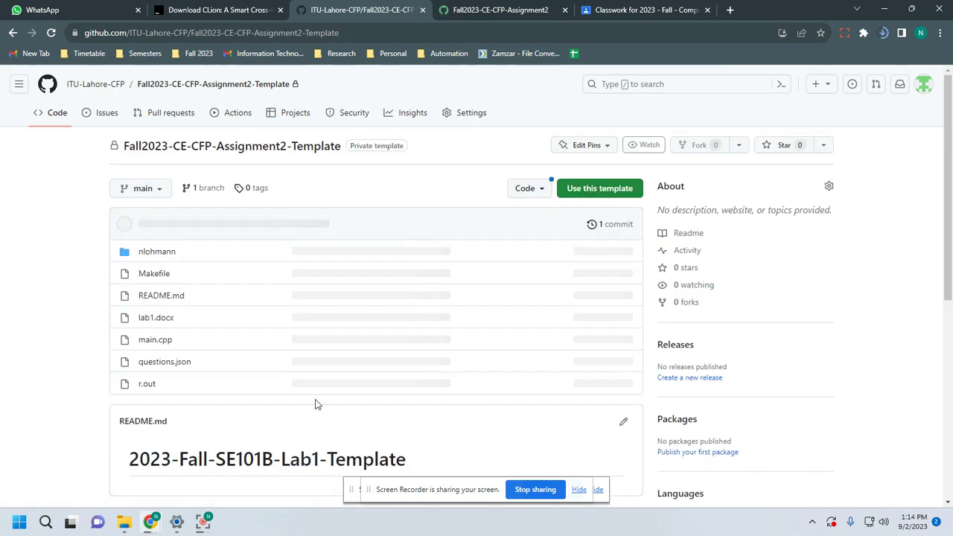
click(462, 8)
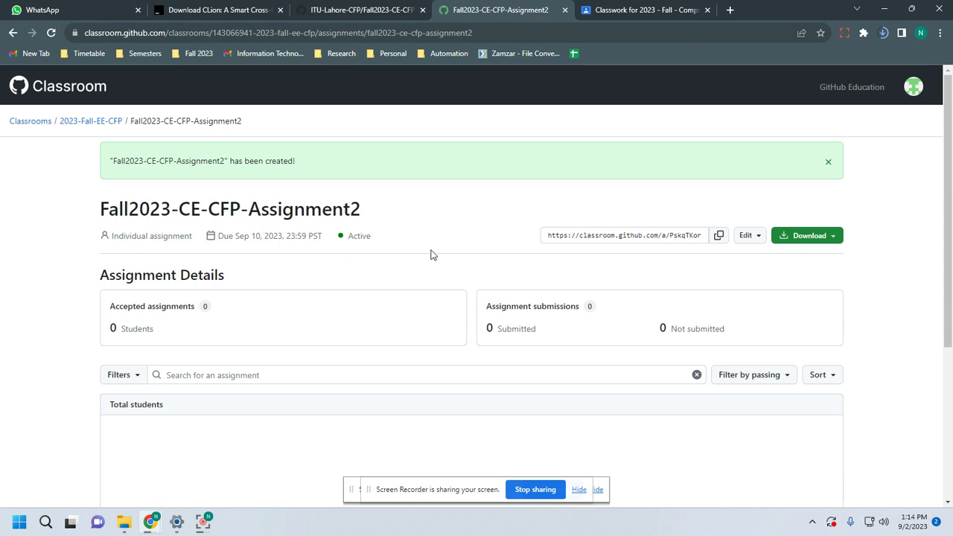
click(637, 9)
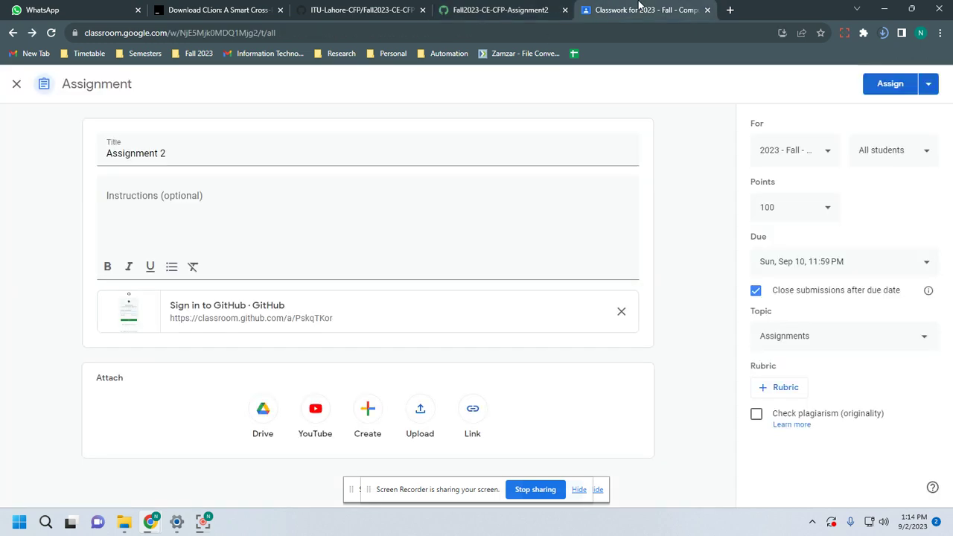
click(503, 10)
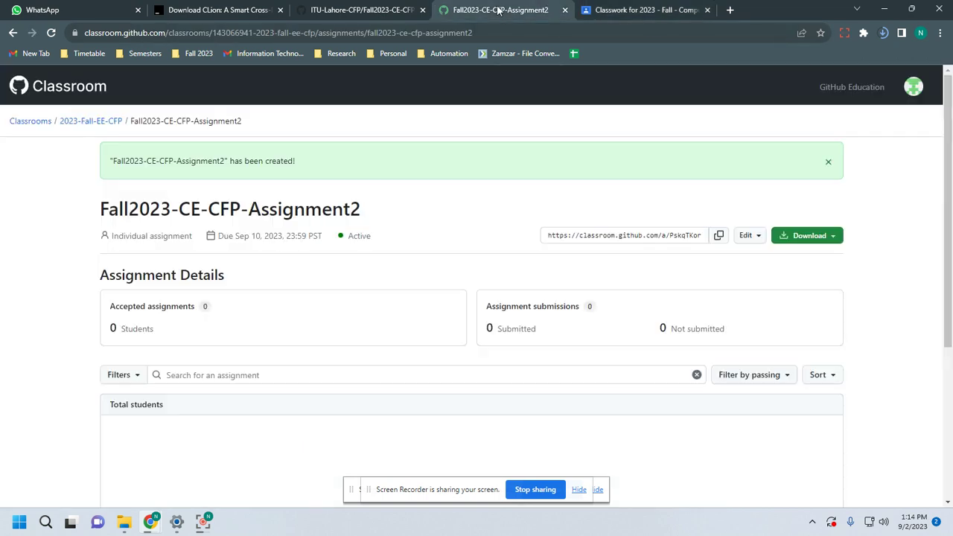
click(718, 235)
Open Fall2023-CS101-CFP-Assignment1 from the 2023-Fall-EE-CFP classroom dashboard
click(88, 123)
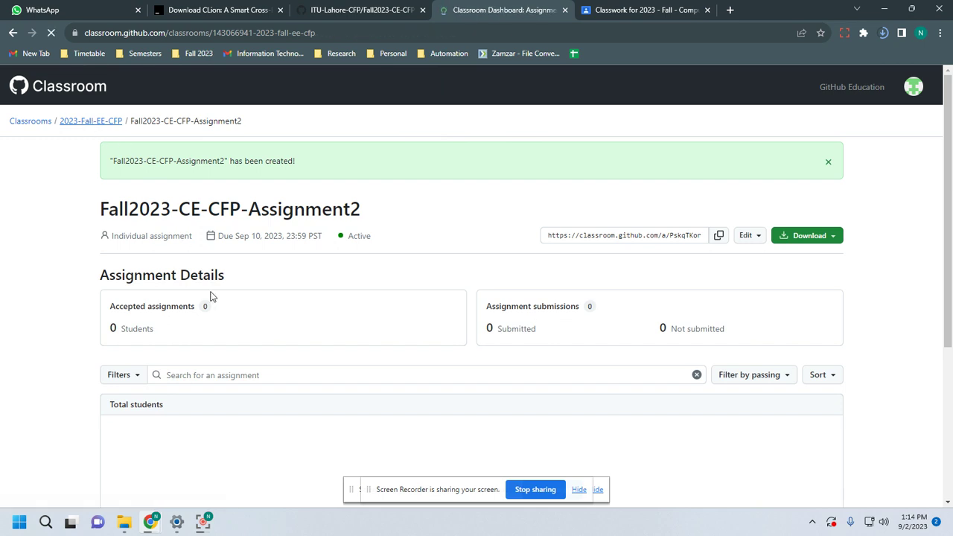
scroll(357, 387, down, 1)
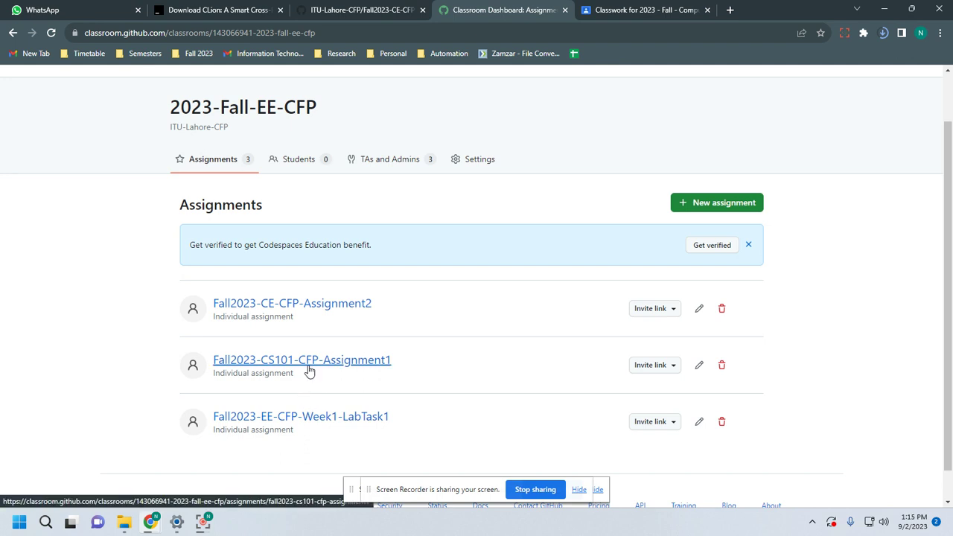
click(310, 370)
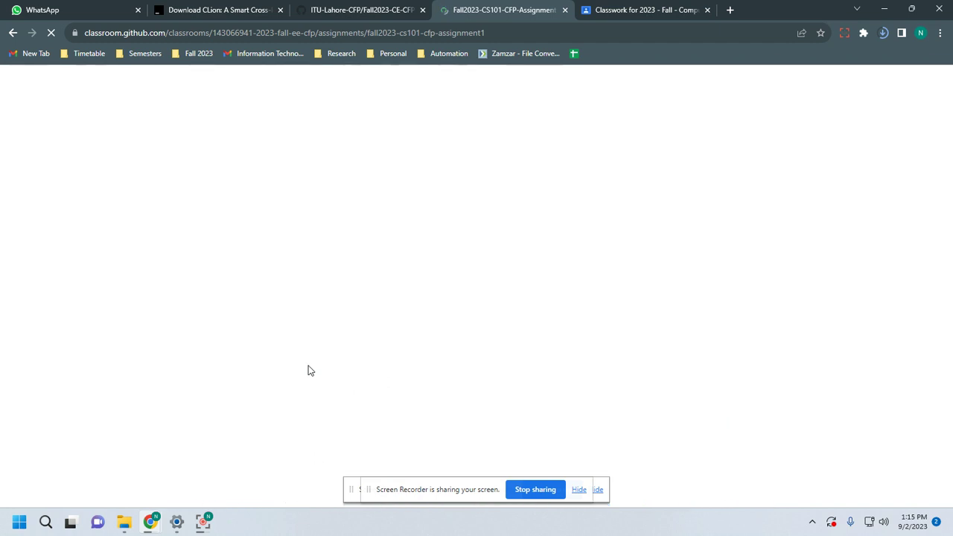
scroll(290, 370, down, 2)
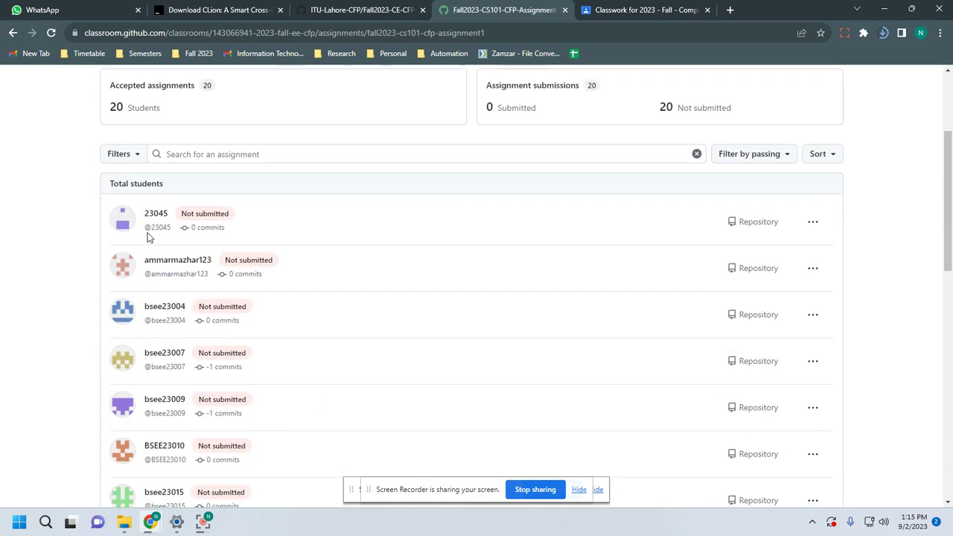
scroll(196, 278, up, 1)
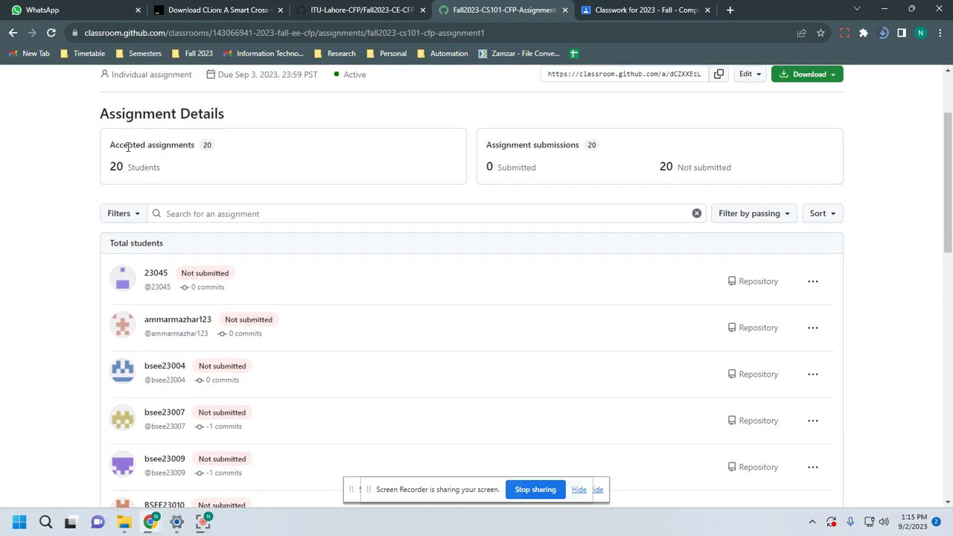
Highlight its 20 accepted students and 0 submissions, then return to the Google Classroom form
drag(110, 169, 187, 173)
scroll(576, 402, down, 9)
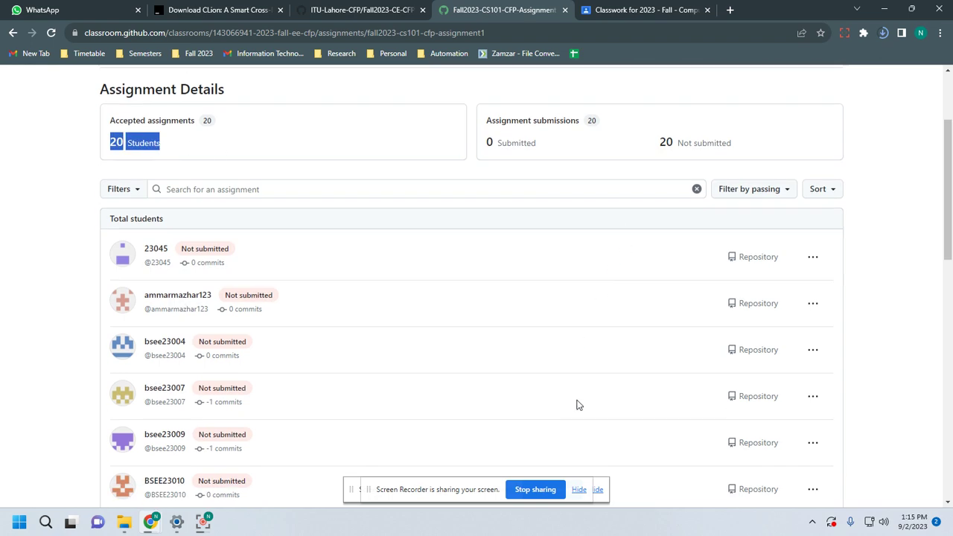
scroll(578, 405, up, 6)
scroll(578, 405, up, 3)
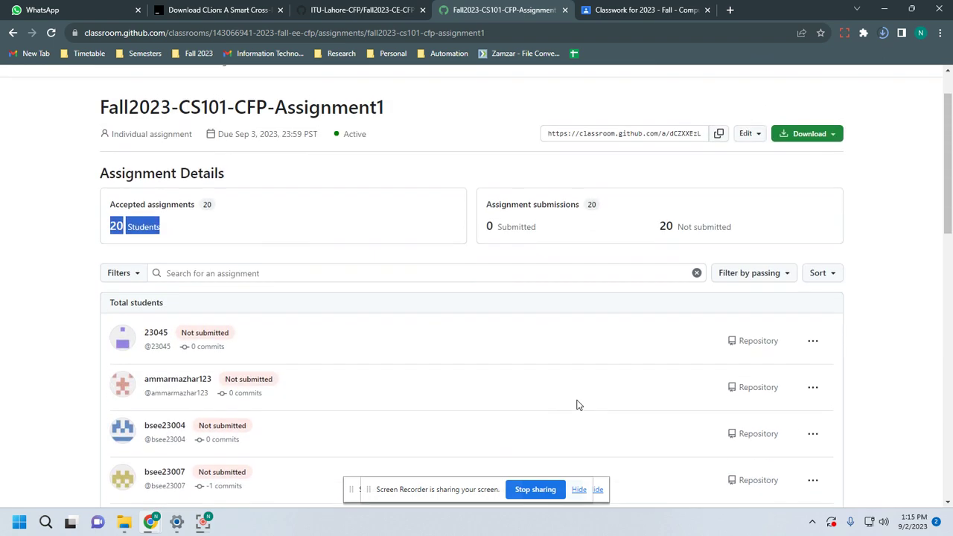
drag(502, 226, 559, 230)
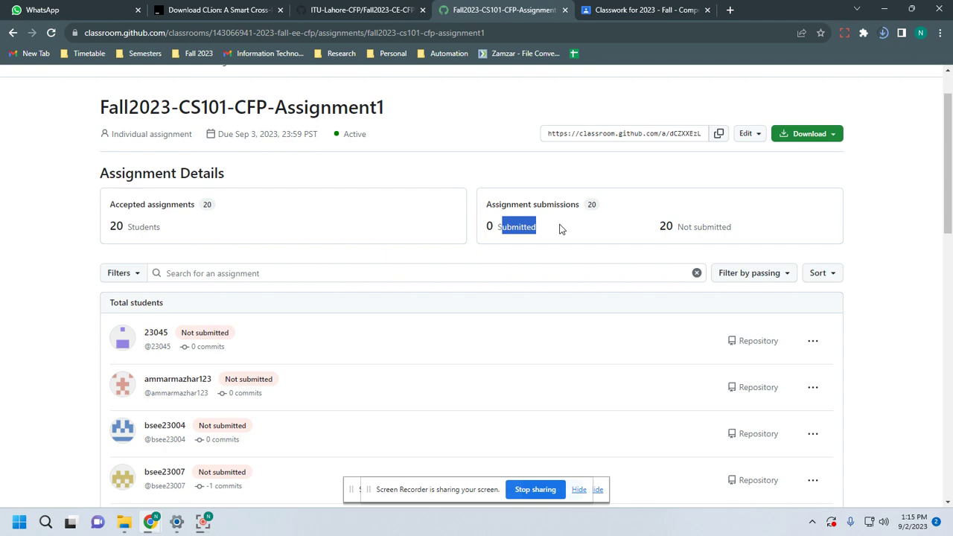
click(362, 10)
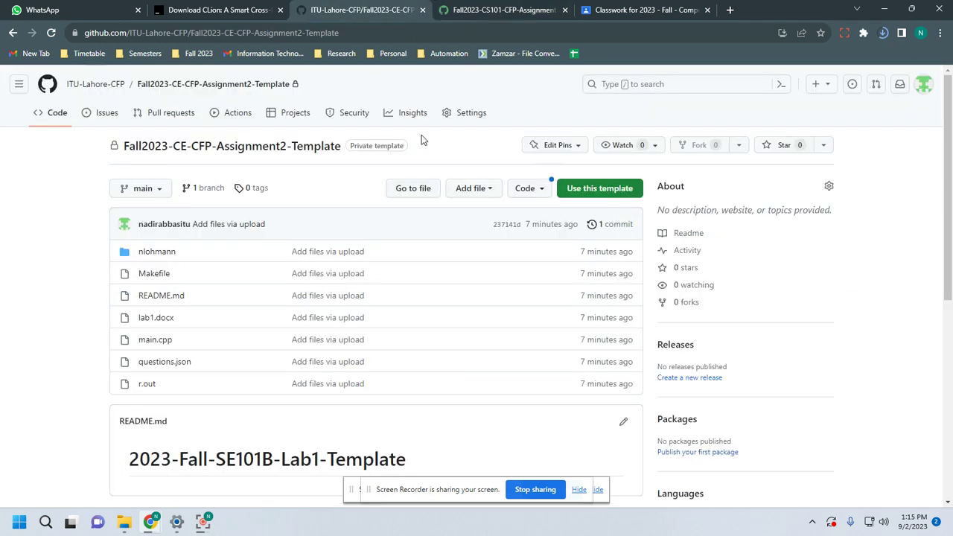
click(508, 10)
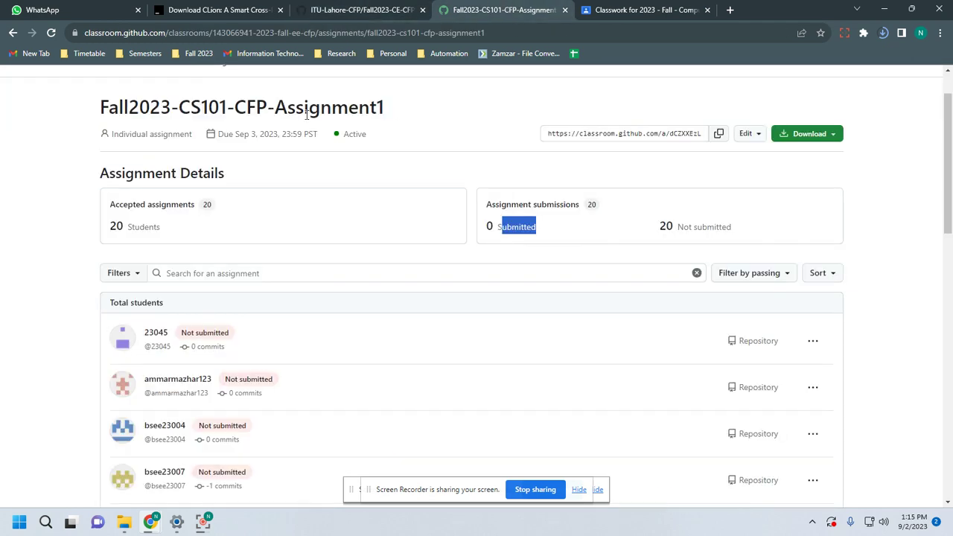
scroll(233, 116, up, 1)
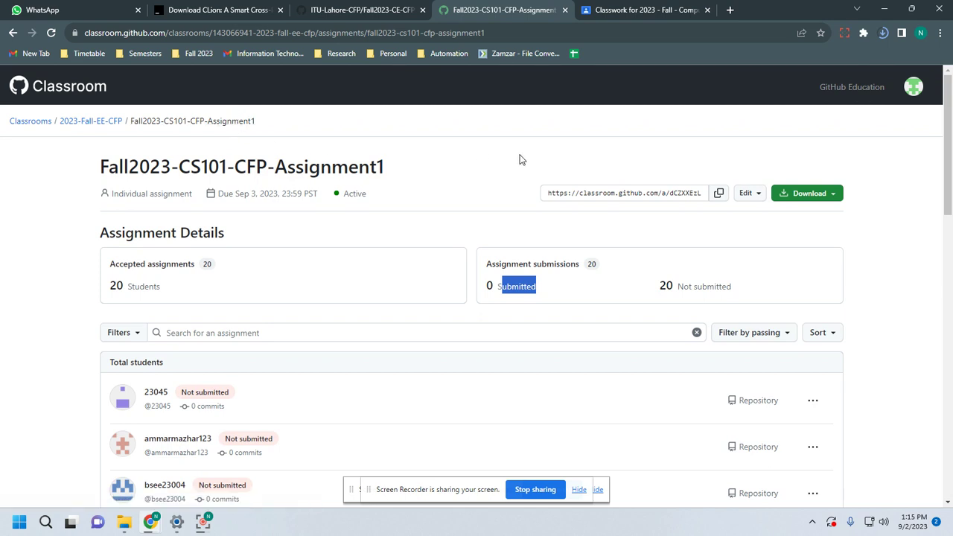
key(ctrl+Tab)
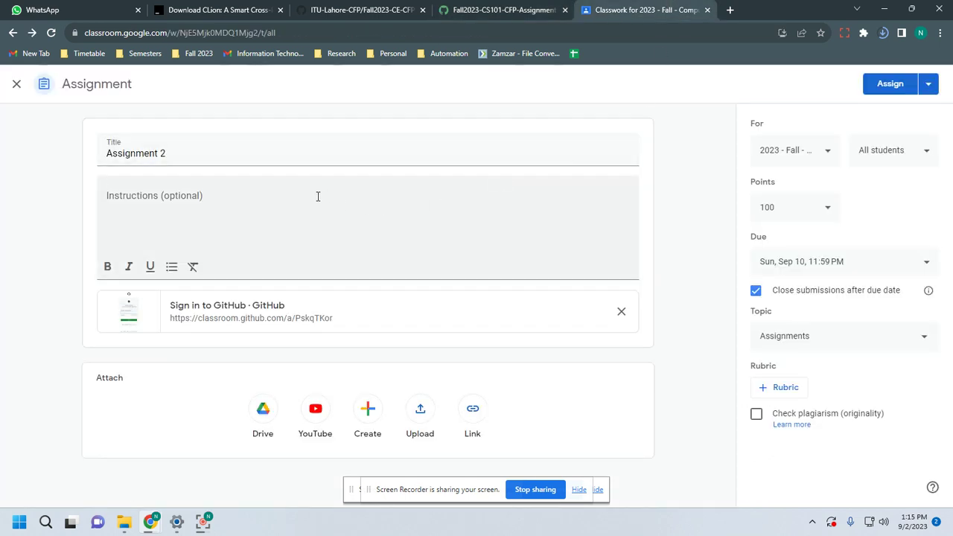